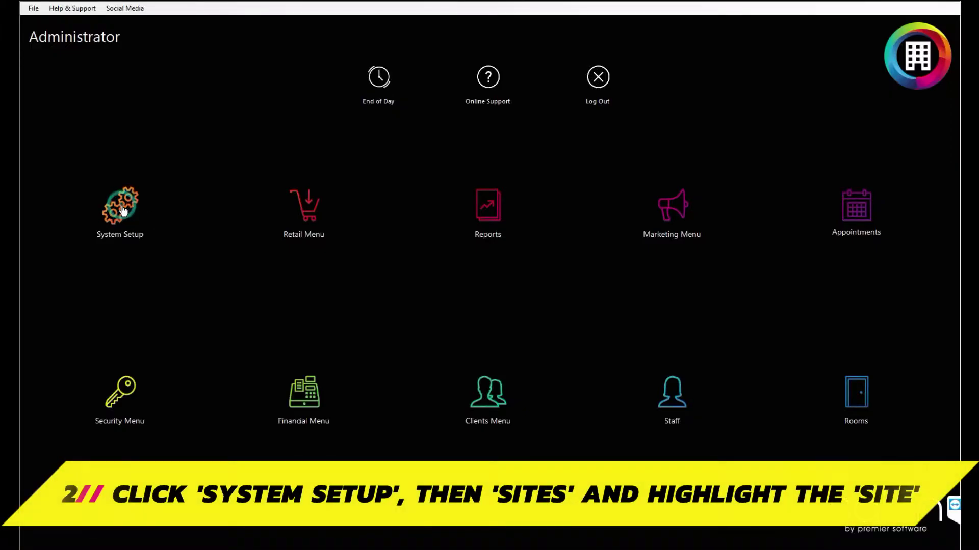
- Enter the Premier Hair & Beauty site's sender e-mail address and display name 'Vivid Cut' in Email Setup
click(122, 205)
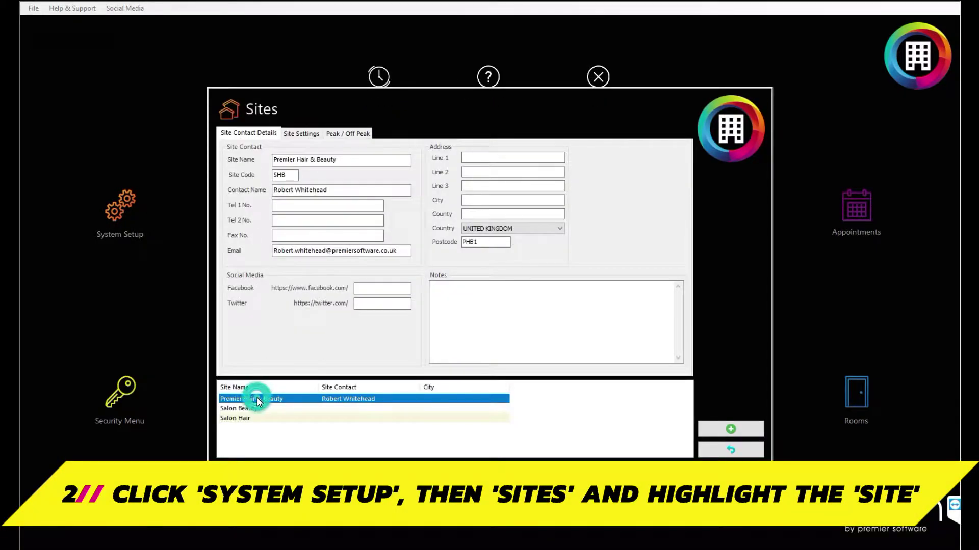
click(301, 134)
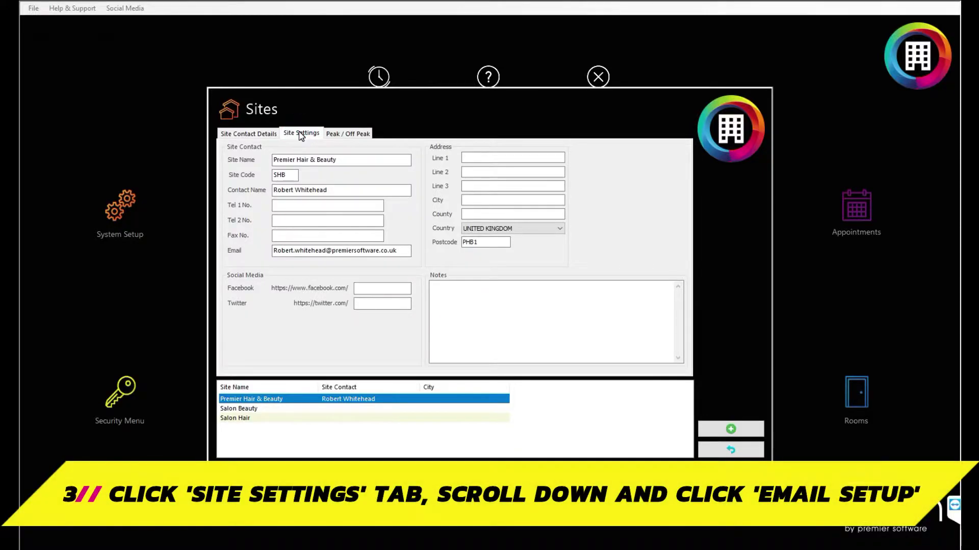
scroll(308, 228, down, 1)
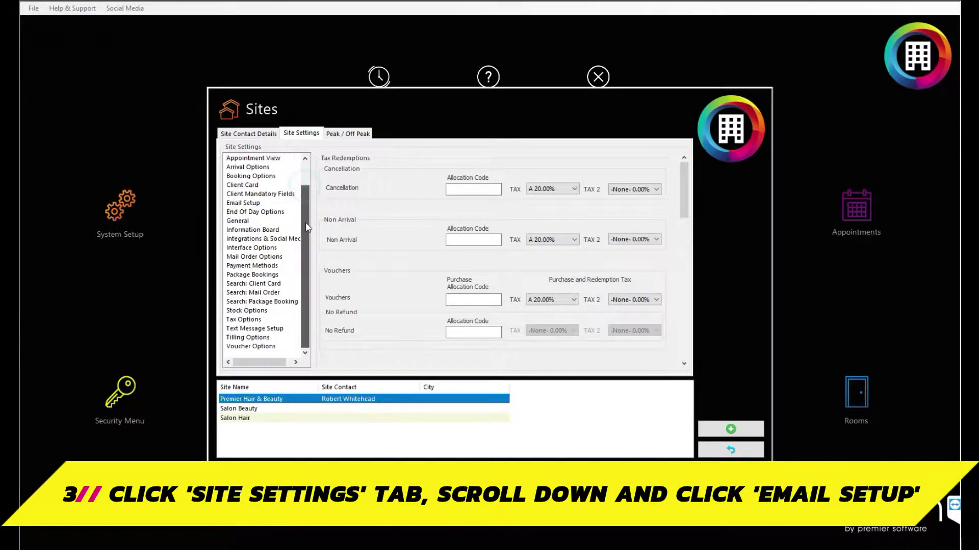
click(247, 204)
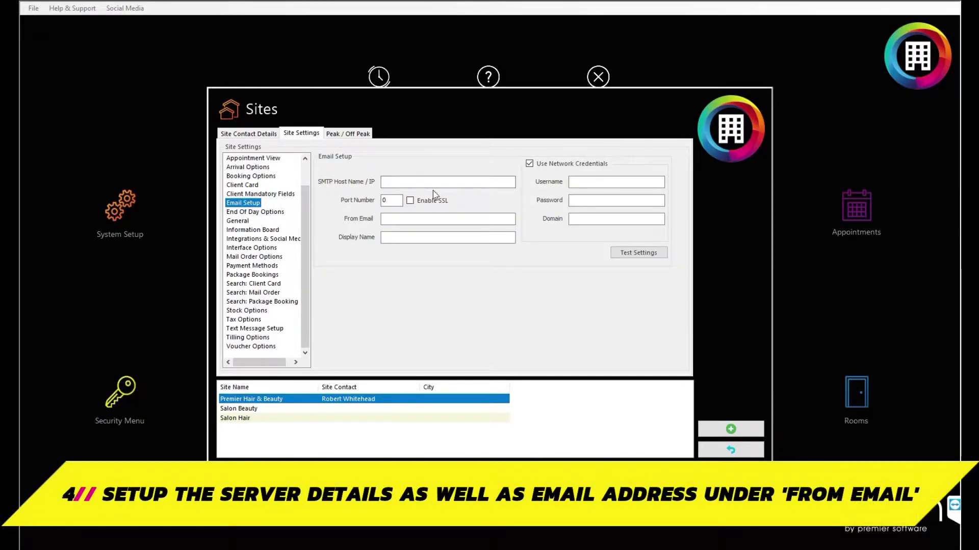
click(415, 218)
key(ctrl+v)
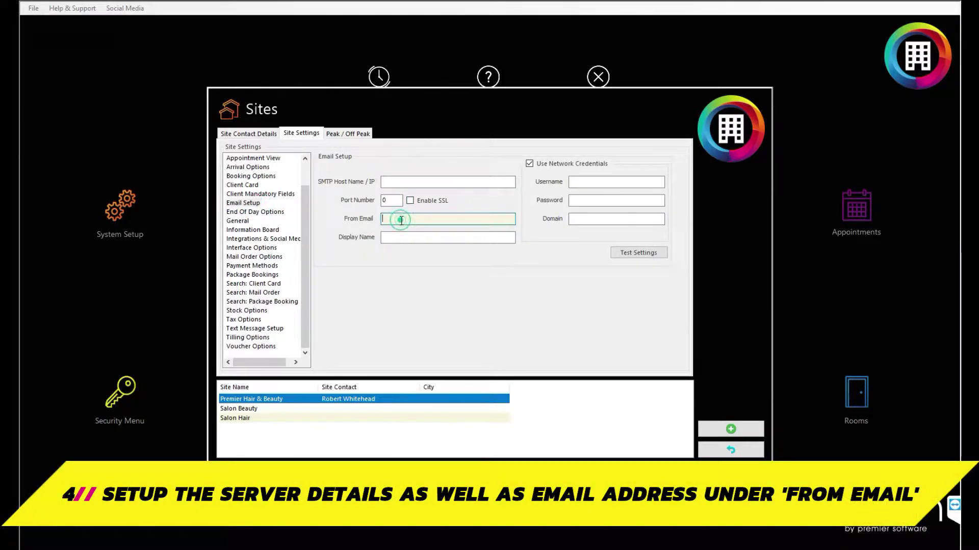
click(464, 234)
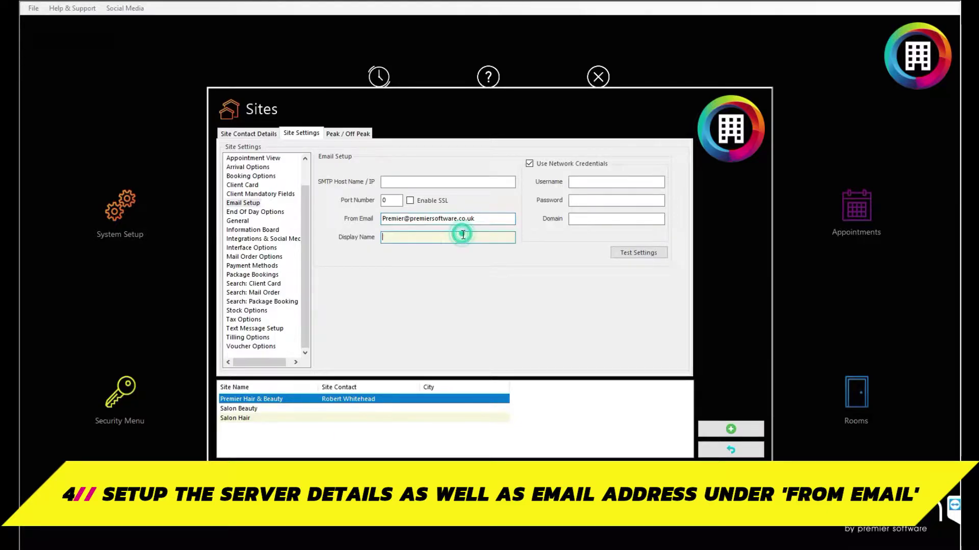
text(Vivid)
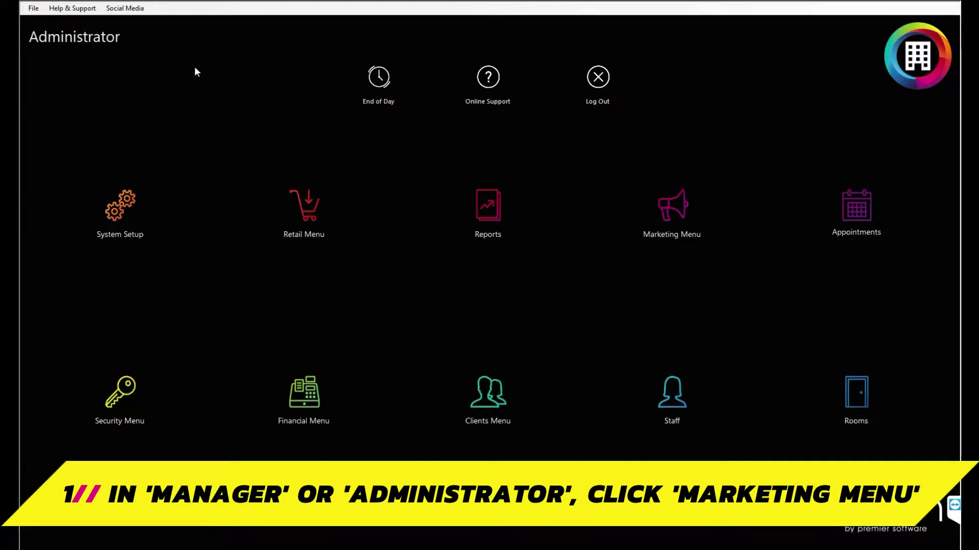
- Build a new document branding with the company name merge field and the pasted logo and contact layout, named 'General Salon Branding'
click(677, 201)
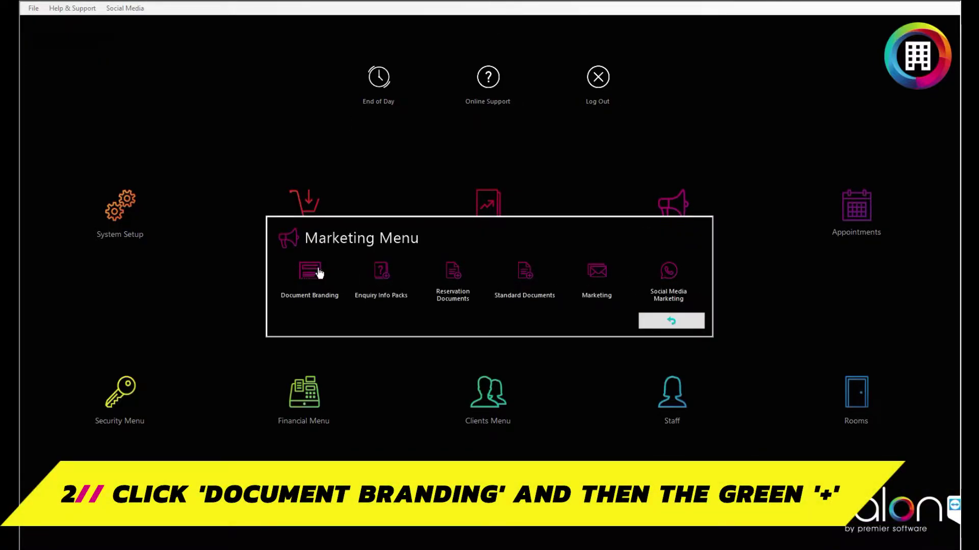
click(318, 271)
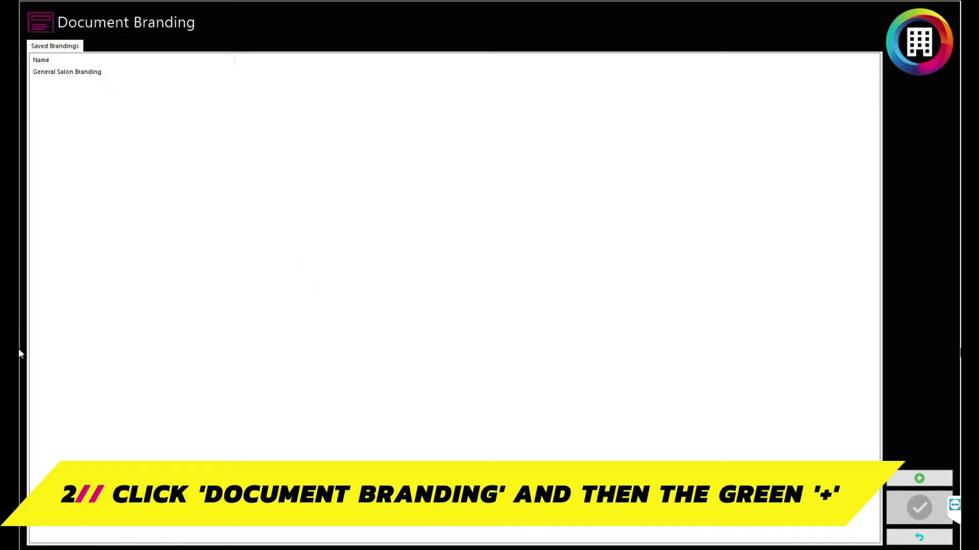
click(935, 482)
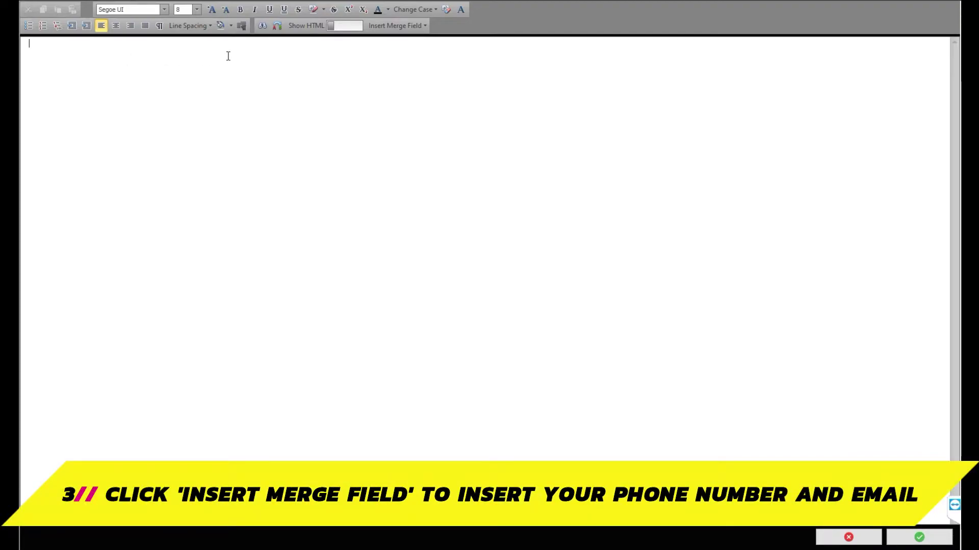
click(403, 27)
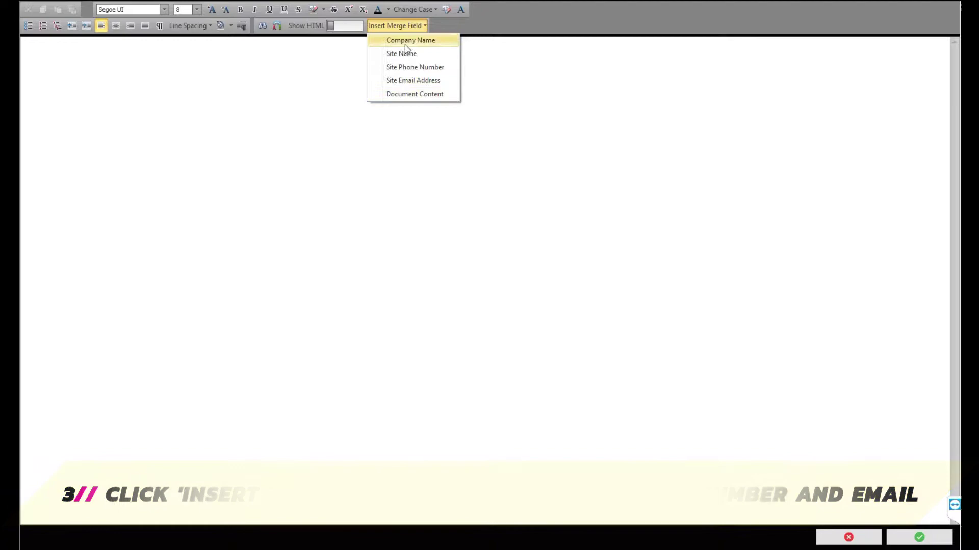
click(406, 41)
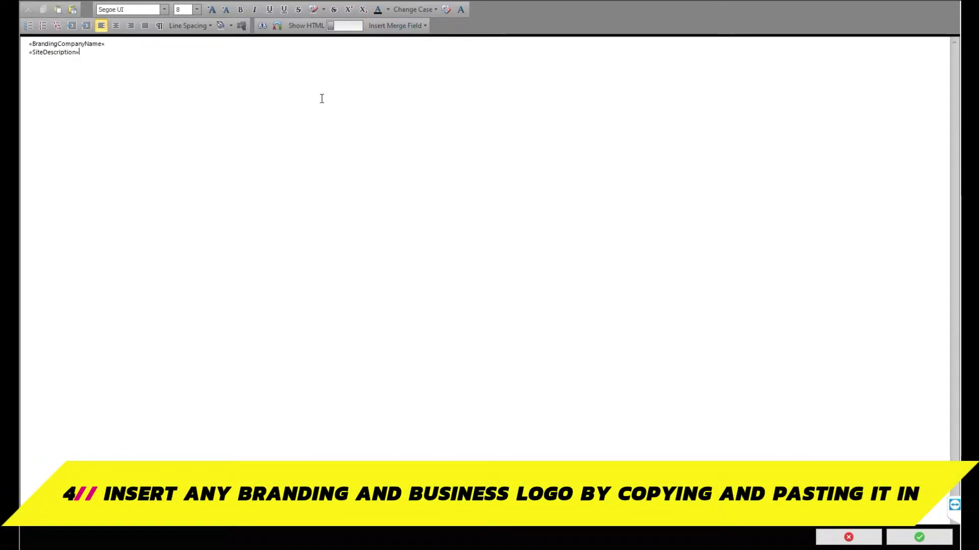
key(ctrl+a)
text(«SitePhone1» «SiteEmail»  «DocumentContent»«DocumentContent»  Premier Software Tel Email Address Images)
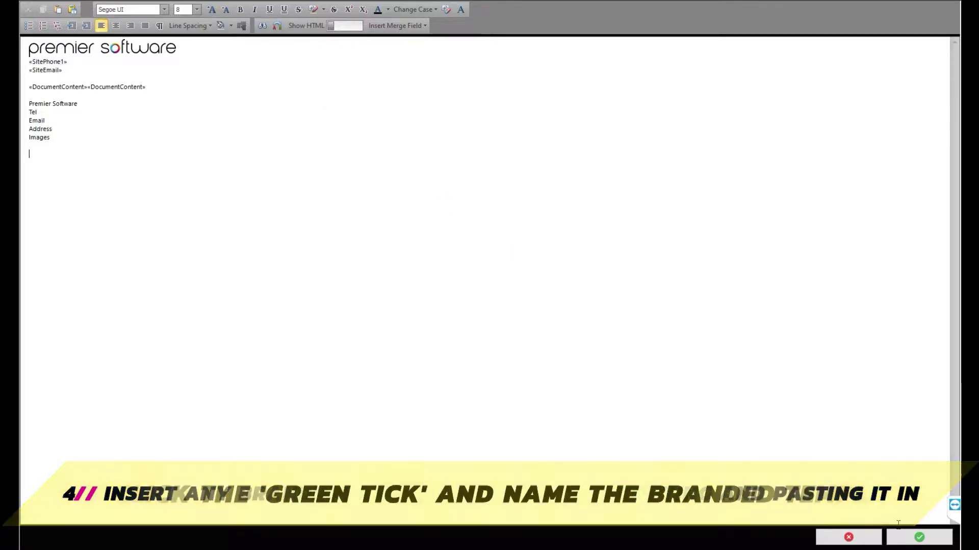
click(909, 538)
click(516, 277)
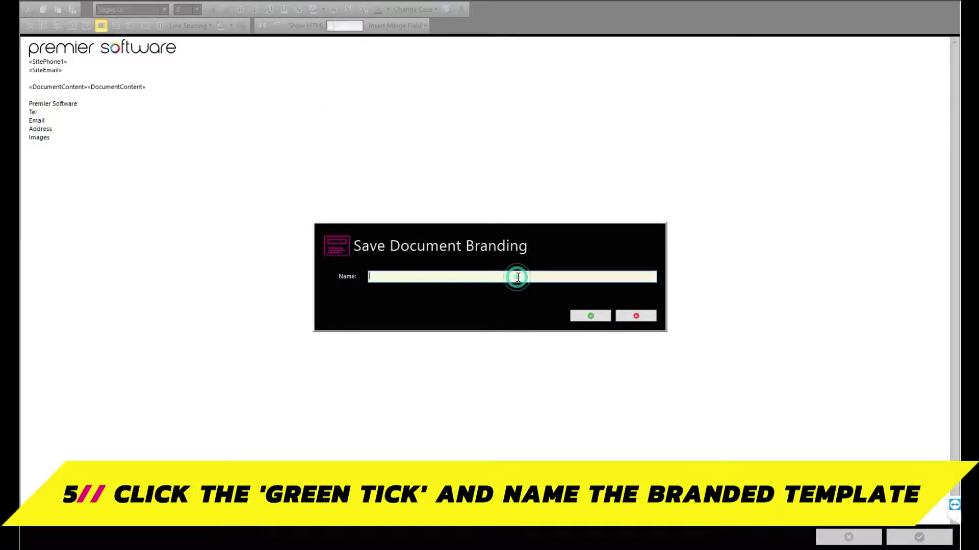
text(General Salon Bra)
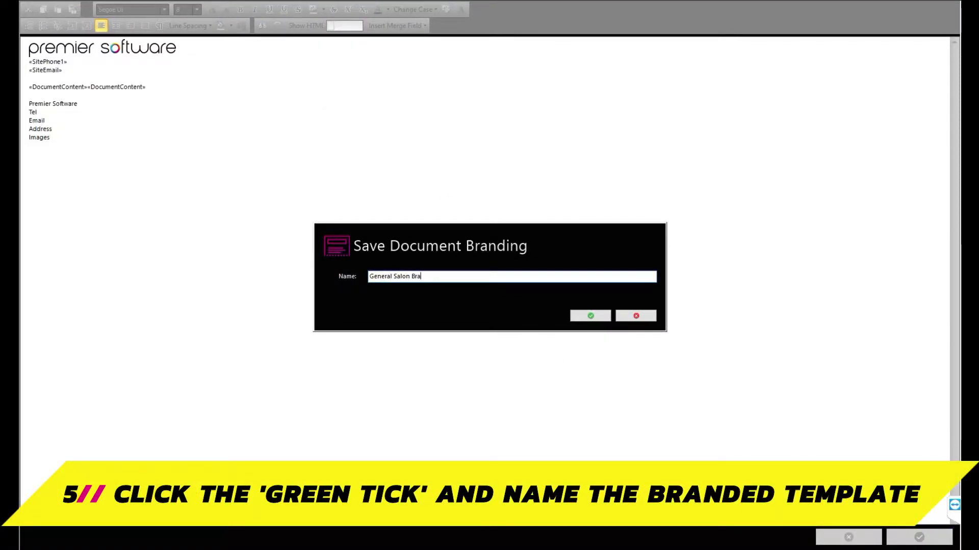
text(nding)
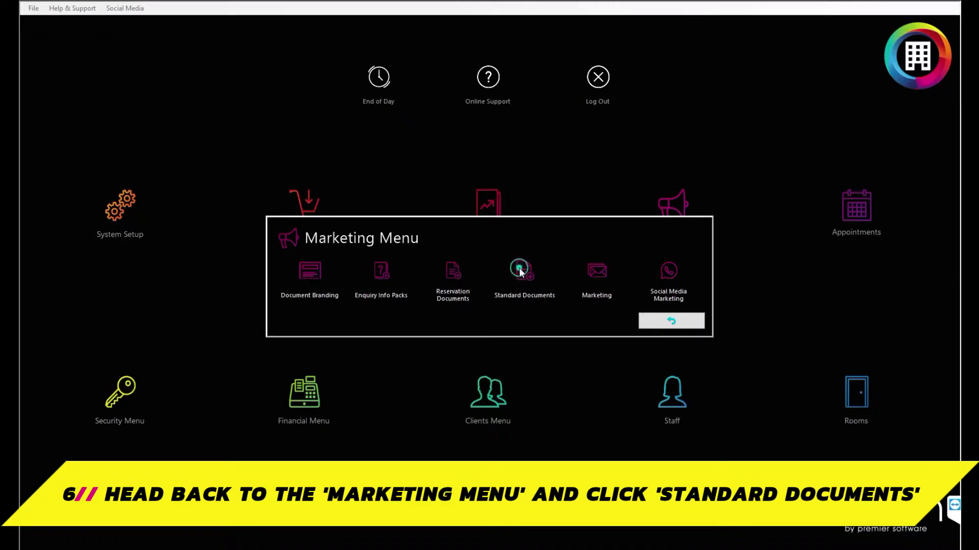
- Create a standard document with description and type 'Booking Confirmation' and subject 'Your Booking Confirmation'
click(521, 272)
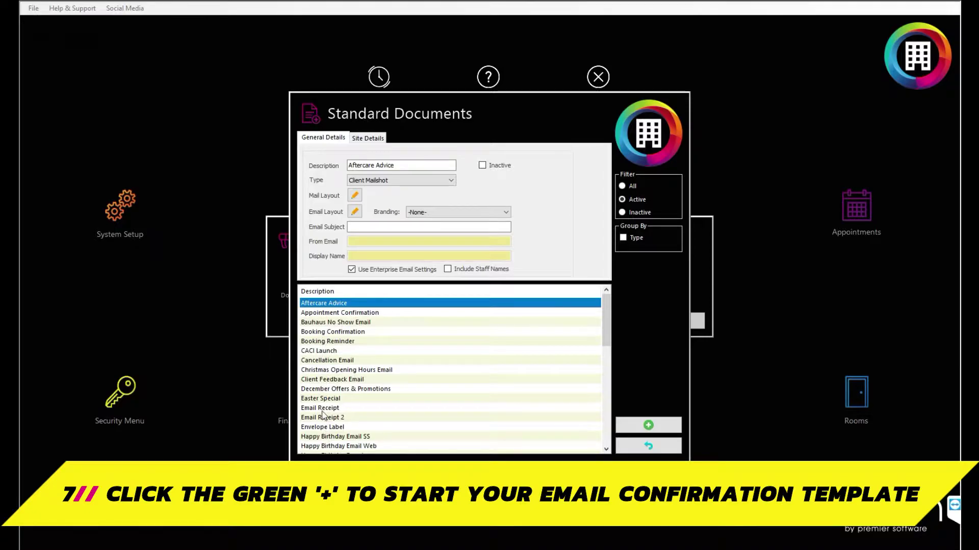
click(632, 422)
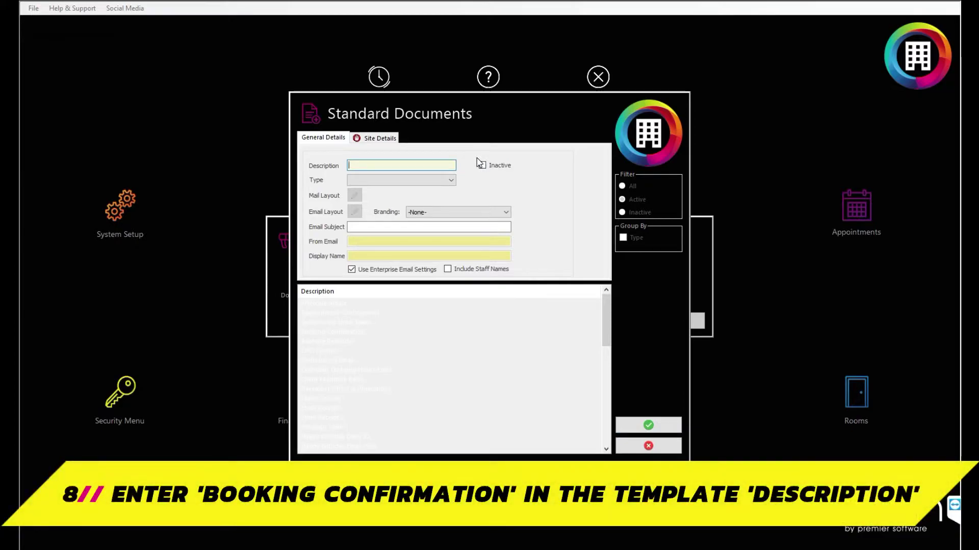
text(Booking Confirmation)
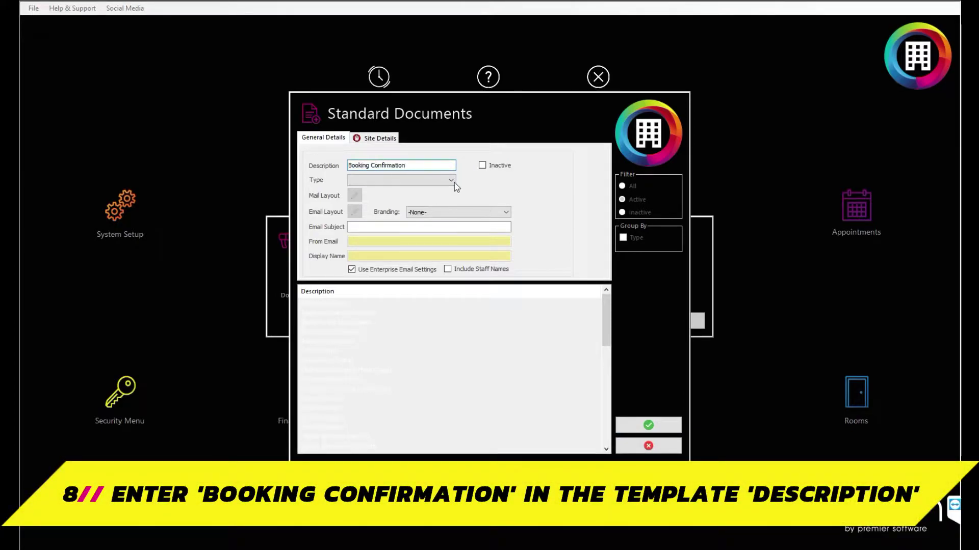
click(451, 181)
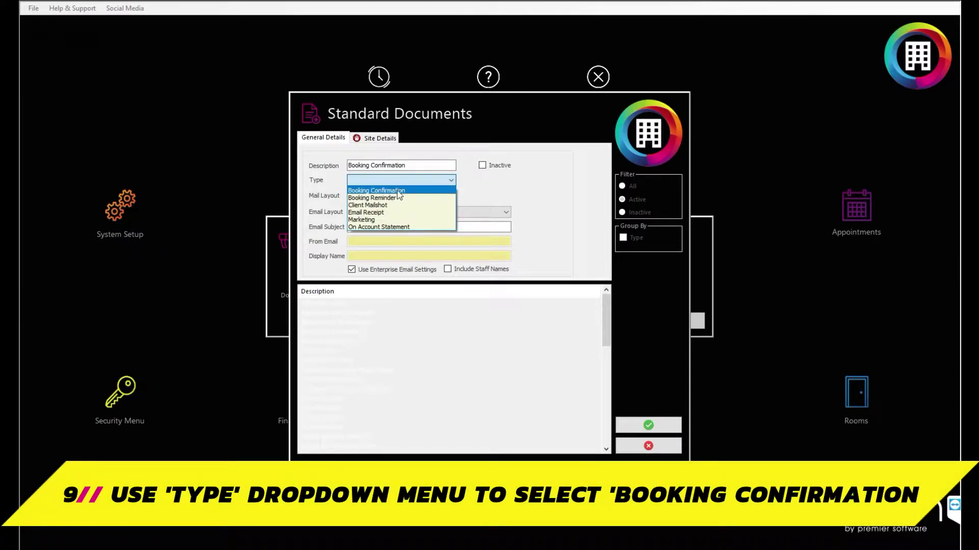
click(398, 191)
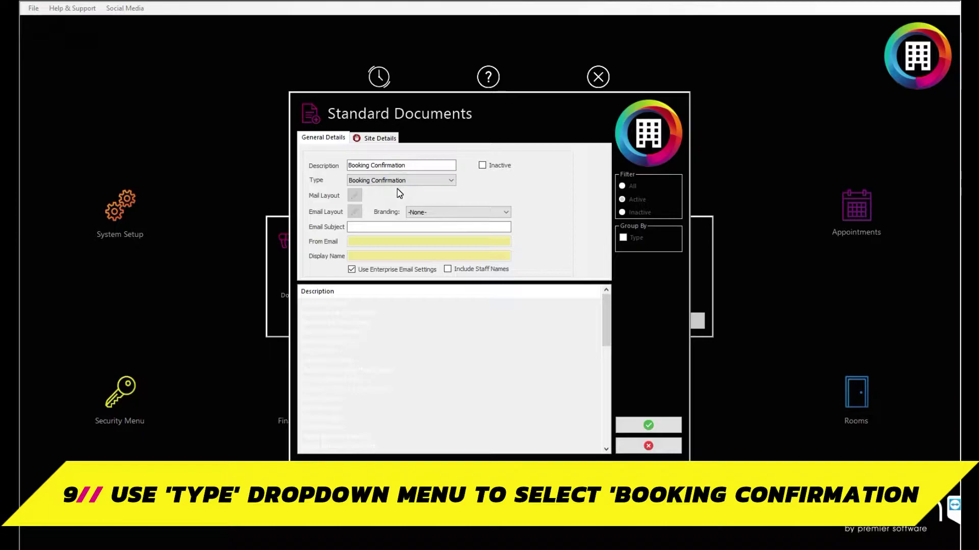
click(382, 228)
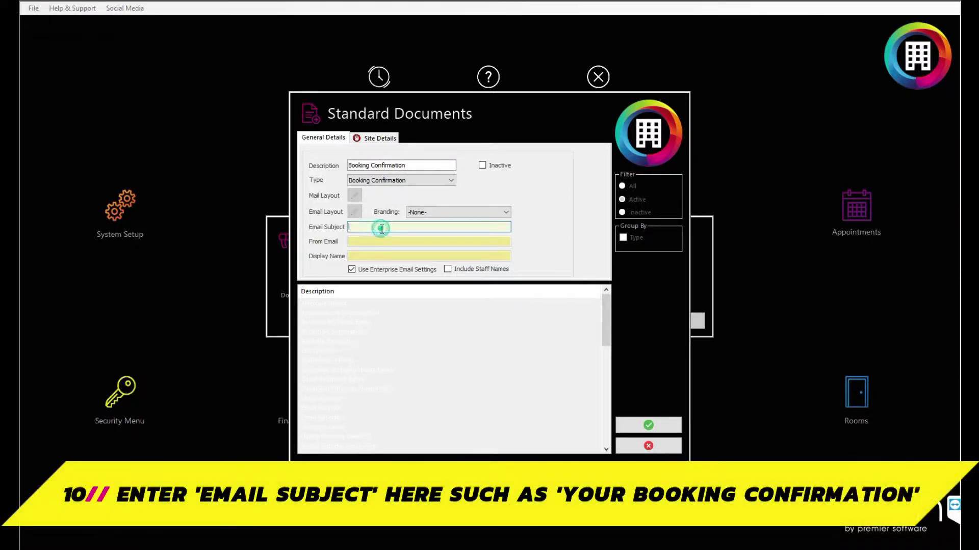
text(Confi)
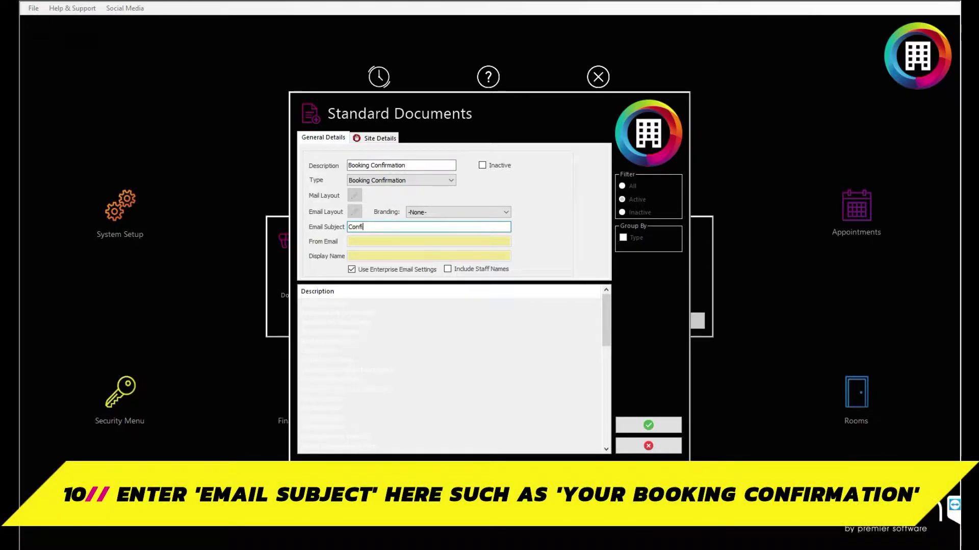
text(rmation)
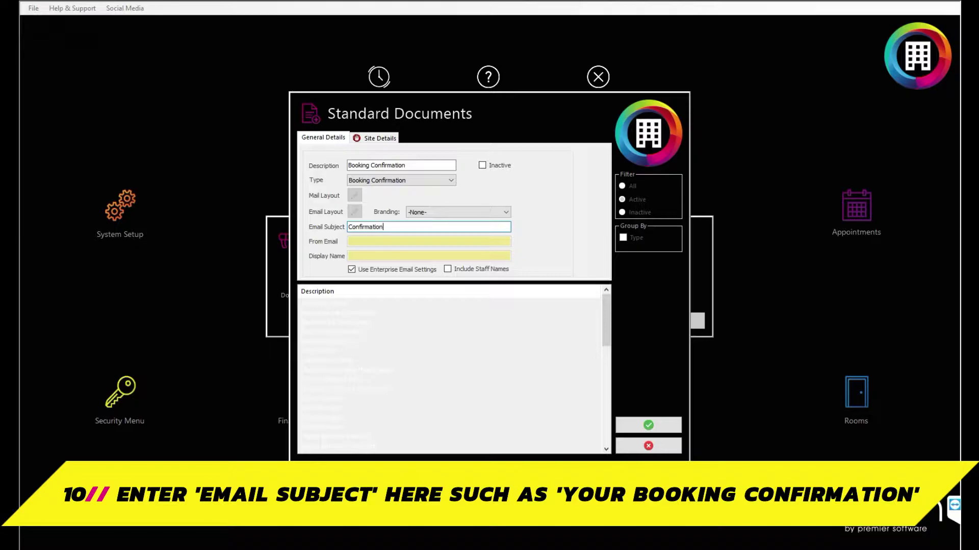
key(BackSpace)
key(BackSpace)
key(BackSpace)
key(BackSpace)
key(BackSpace)
key(BackSpace)
key(BackSpace)
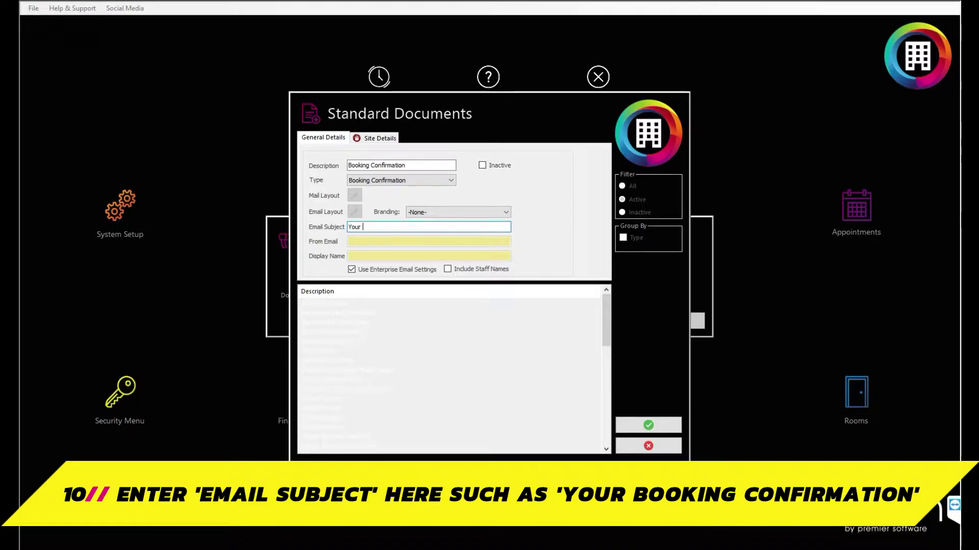
text(Your Booking Confirmation)
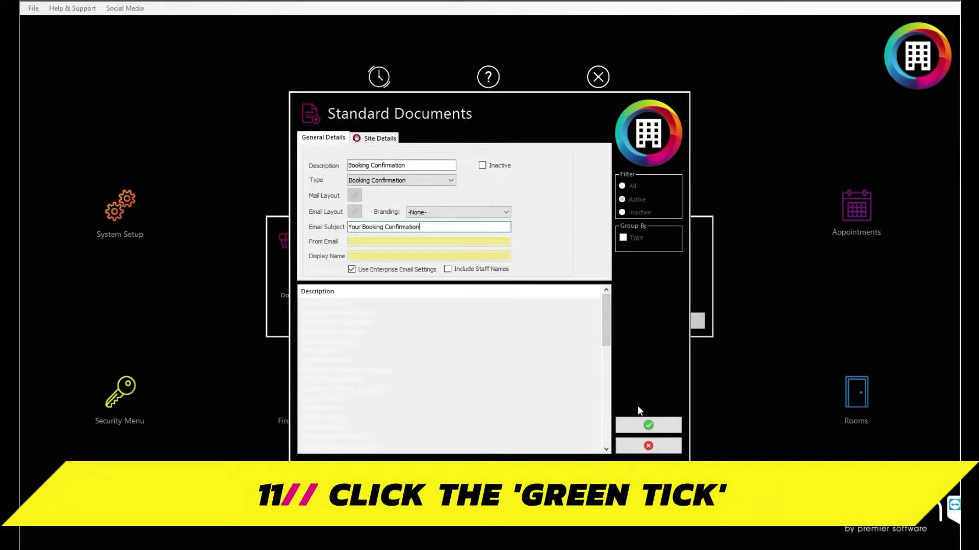
- Save the document as Booking Confirmation 2 and give its first site General Salon Branding
click(641, 420)
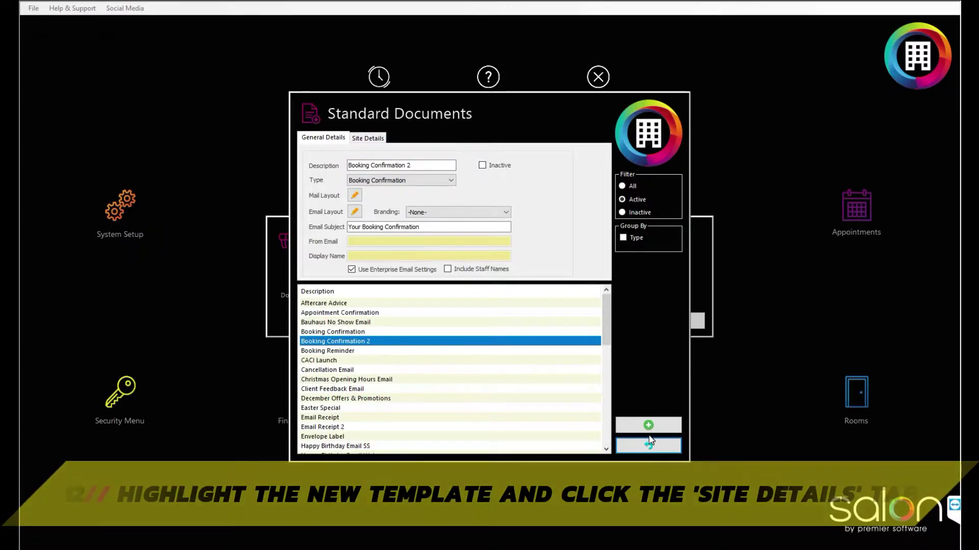
click(362, 138)
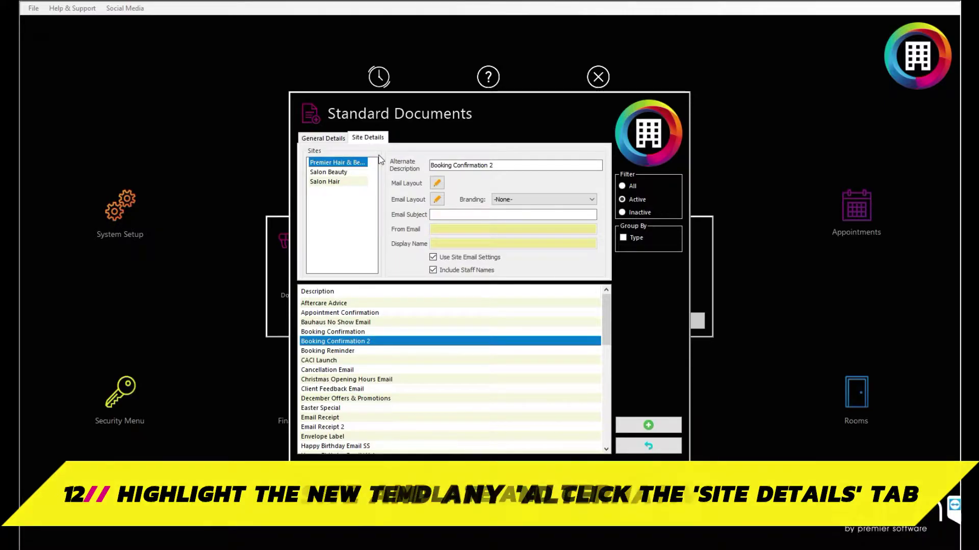
click(331, 164)
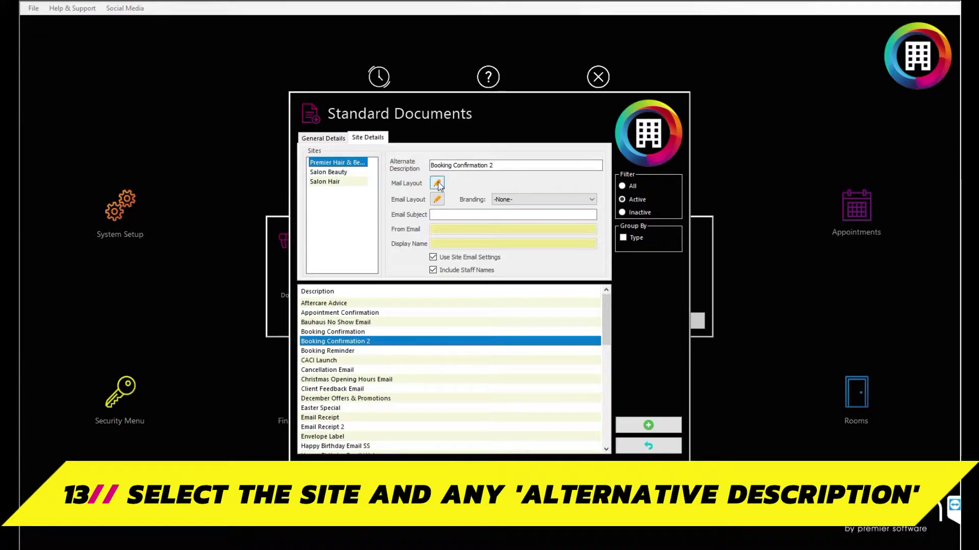
click(585, 199)
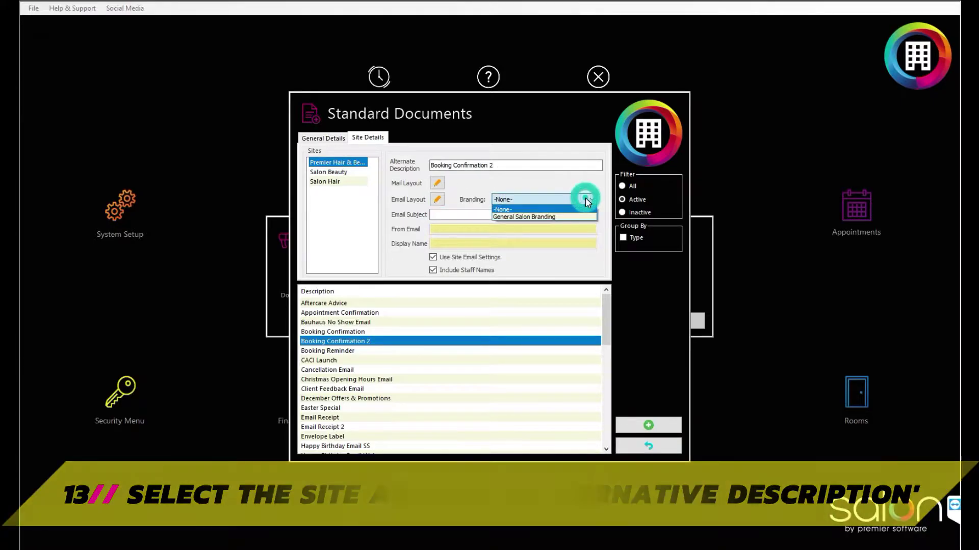
click(539, 217)
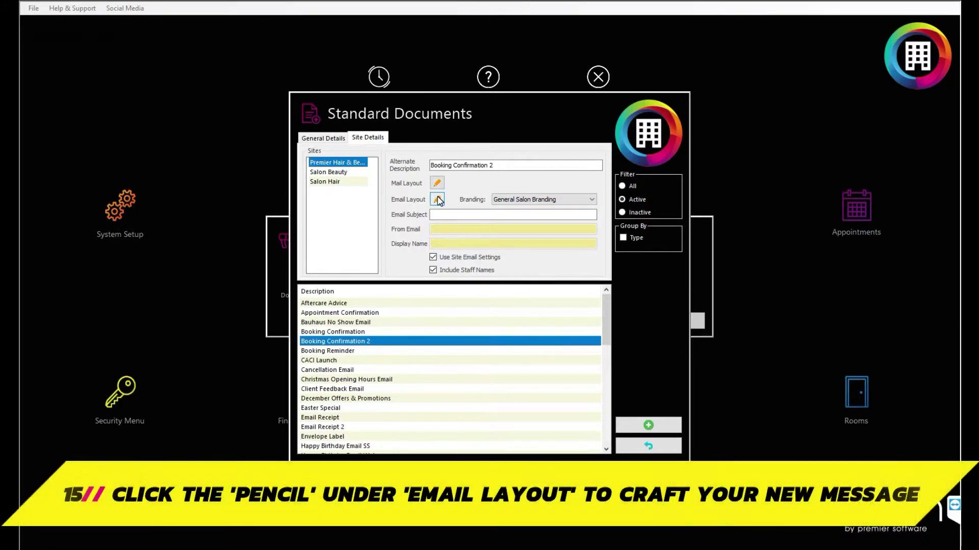
- Edit the email layout, adding blank lines below the document content line
click(437, 200)
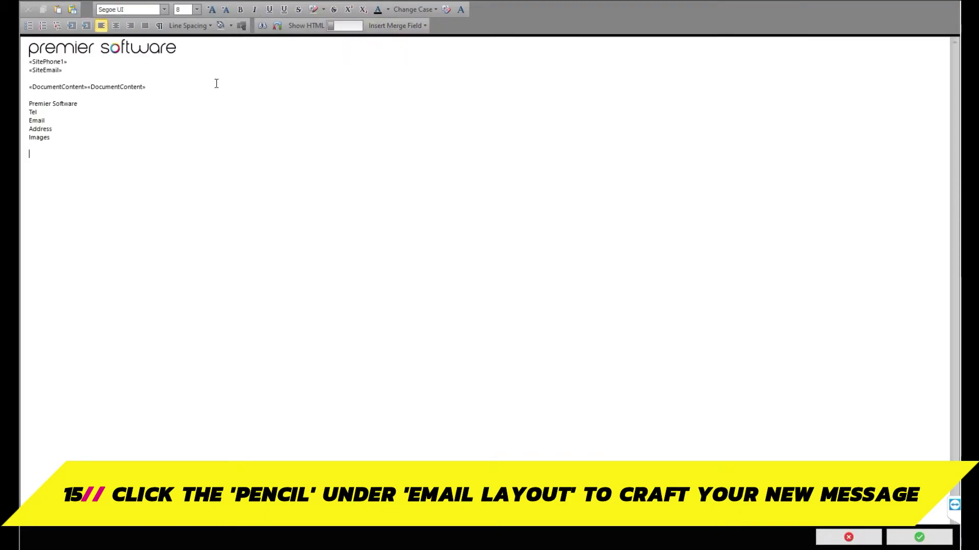
click(184, 87)
key(Return)
key(Return)
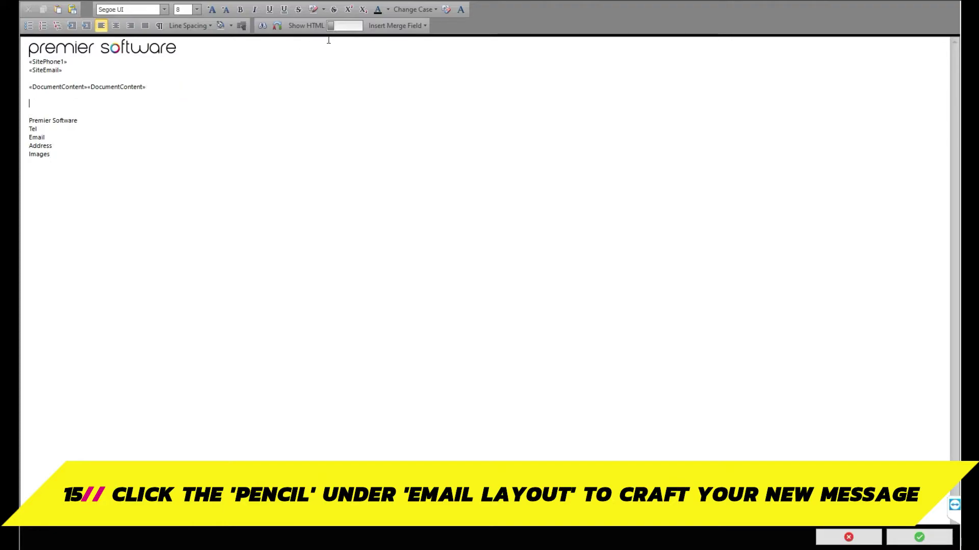
click(387, 26)
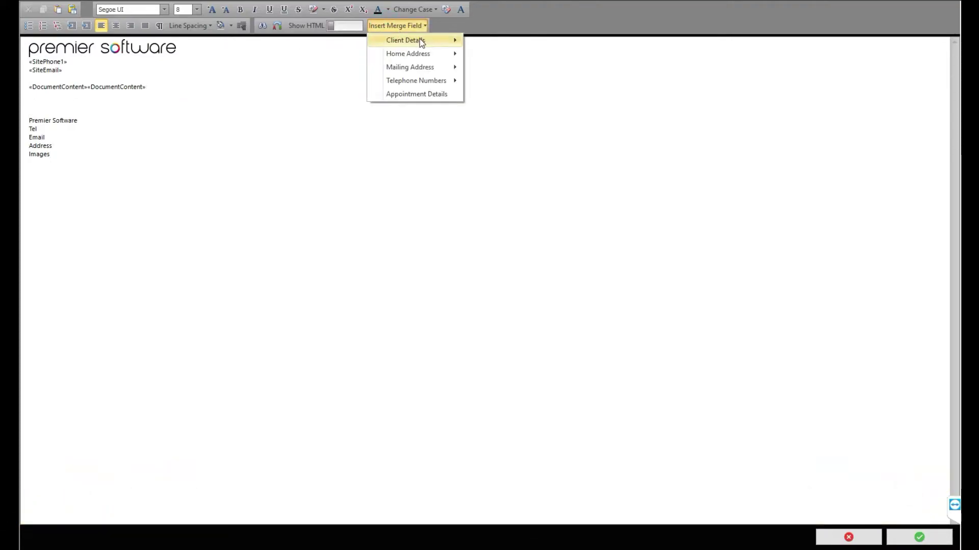
mouse_move(421, 40)
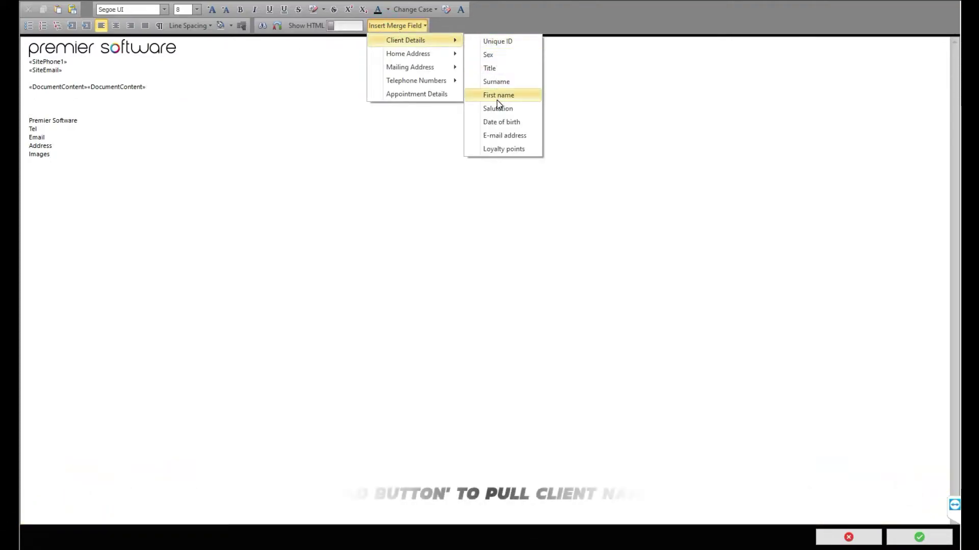
mouse_move(422, 58)
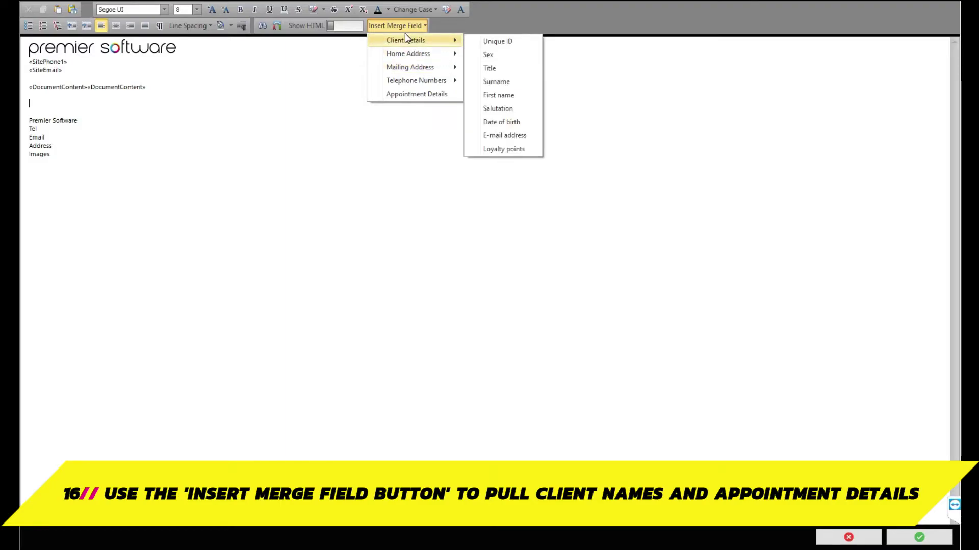
click(159, 95)
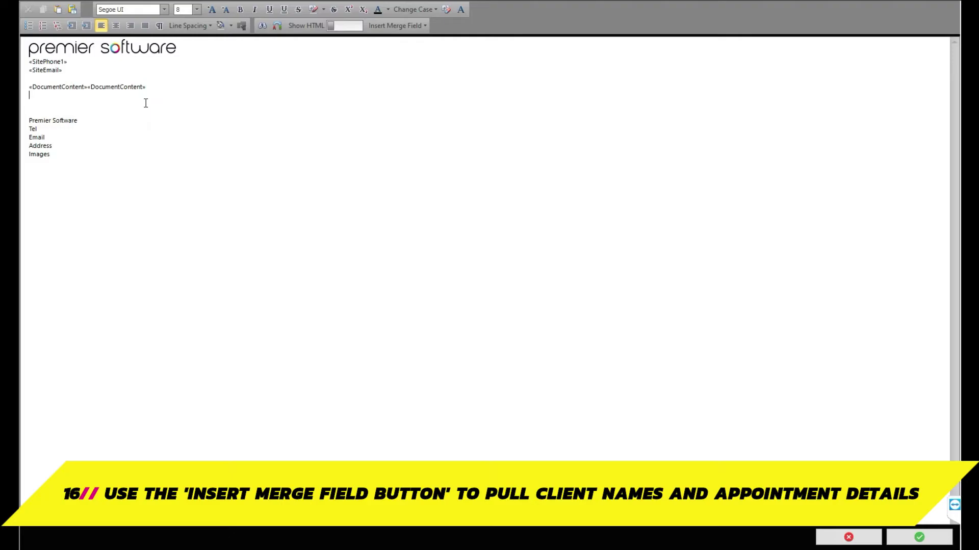
- Add a greeting line using the client's Title and First name merge fields
key(Return)
click(401, 29)
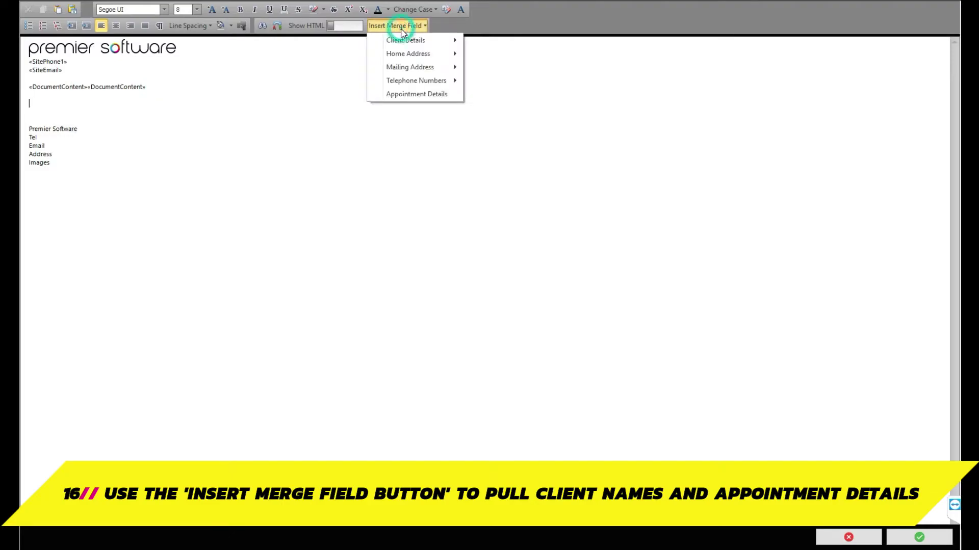
mouse_move(408, 41)
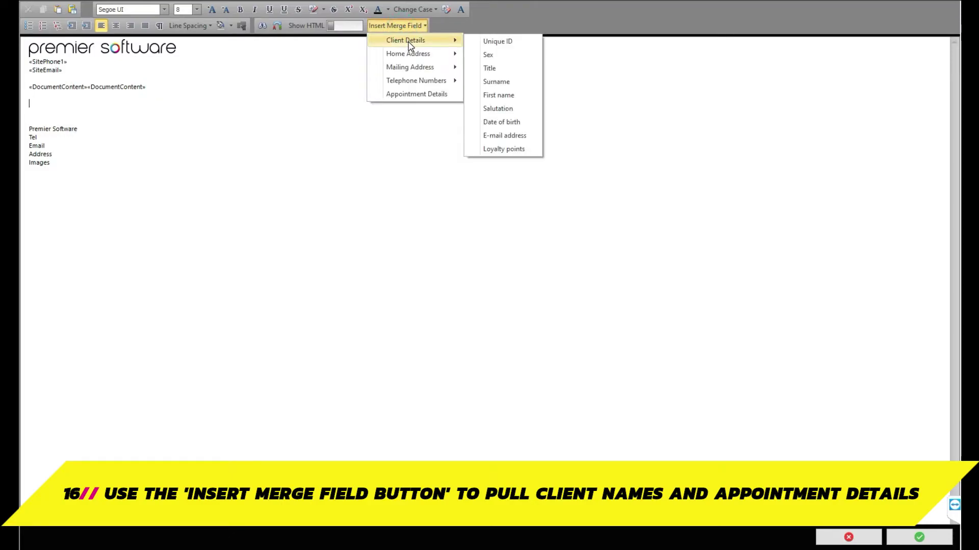
click(501, 68)
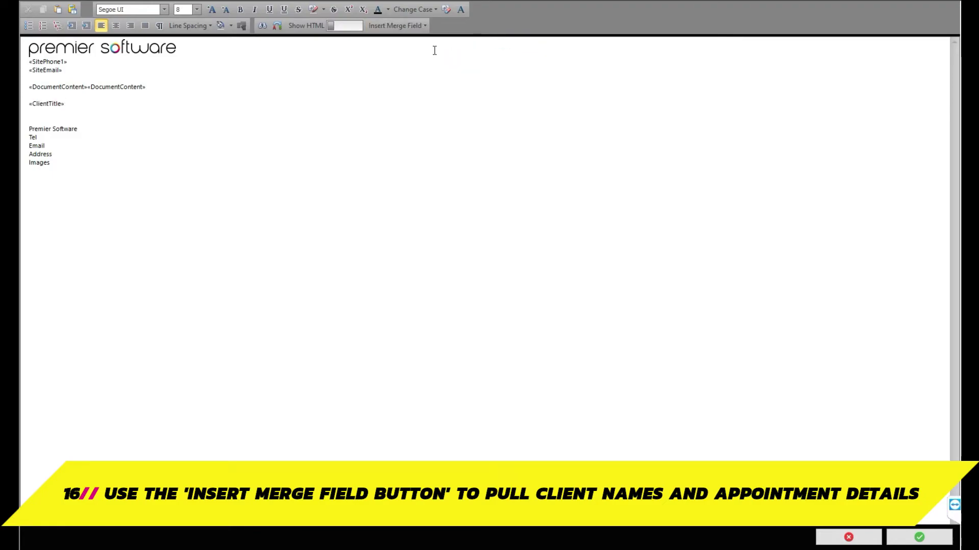
click(403, 26)
mouse_move(426, 41)
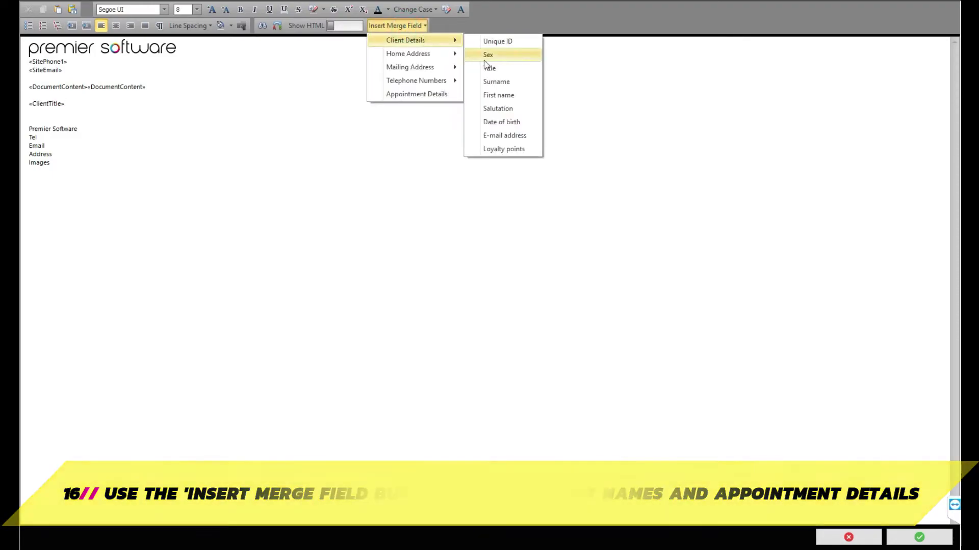
click(505, 95)
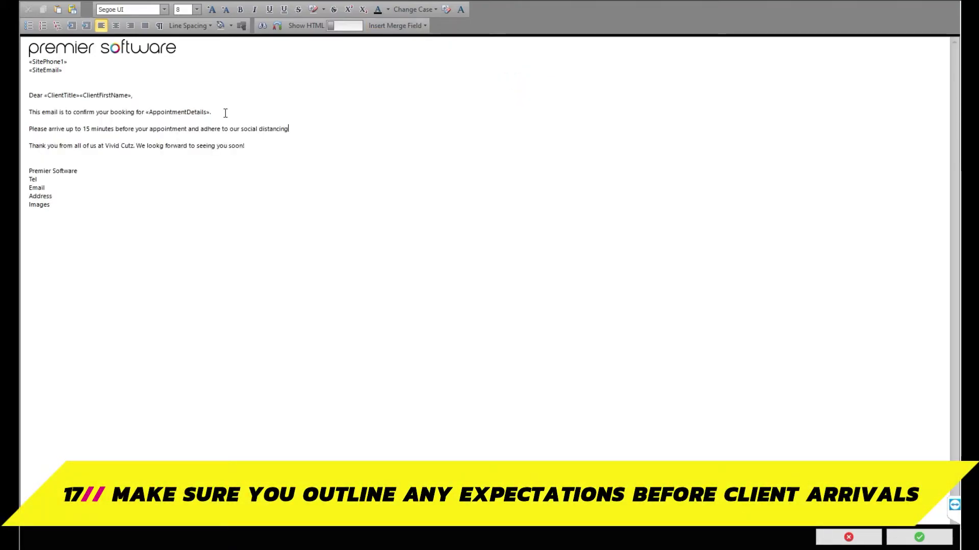
- Type the 15-minute arrival guidance and the 24-hour cancellation policy paragraphs
text(guidelines.)
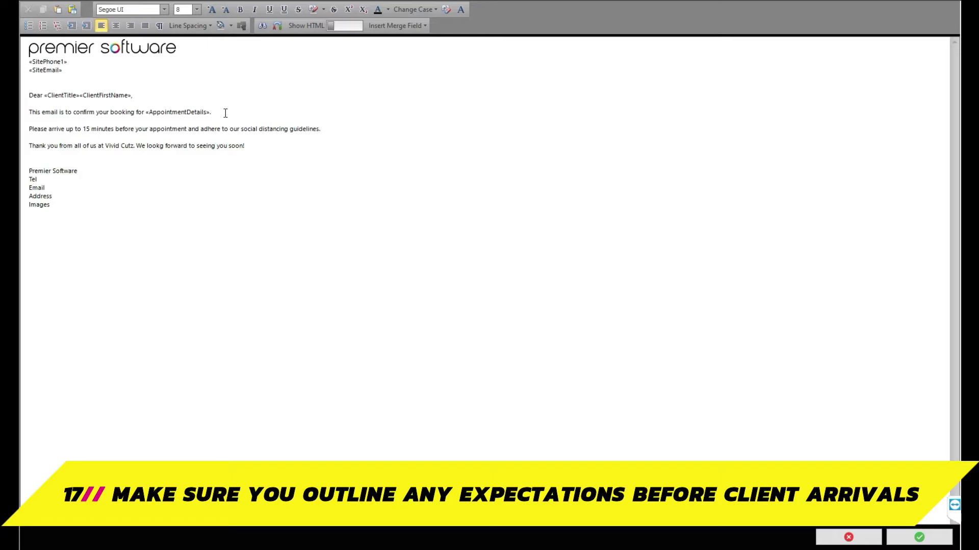
key(Return)
text(Should you need to cancel your appoiintment, please do so more than 24 hours before yo)
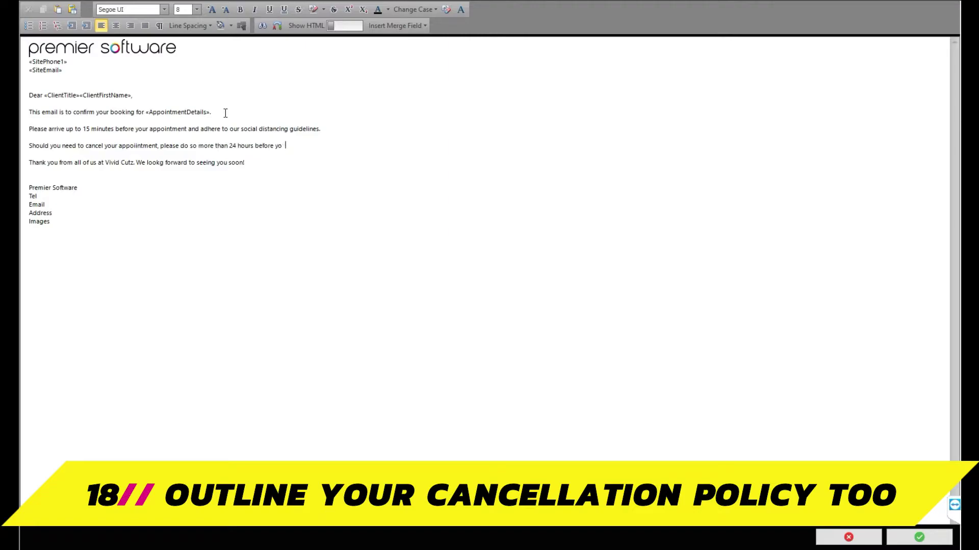
text(avoid a cancellation fee.)
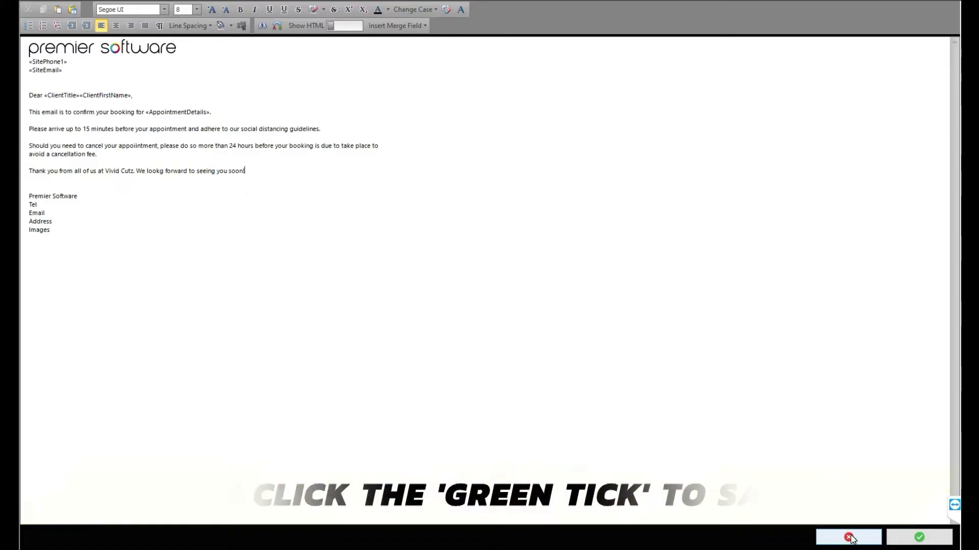
- Save the layout, set the email subject to 'Vivid Cutz Booking Confirmation', and recheck the layout
click(919, 537)
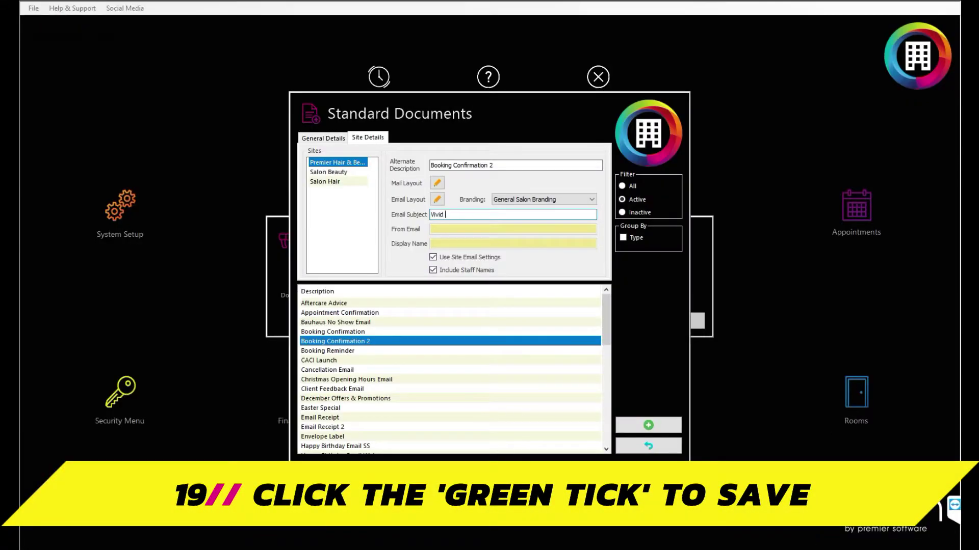
text(Cutz Booking Co)
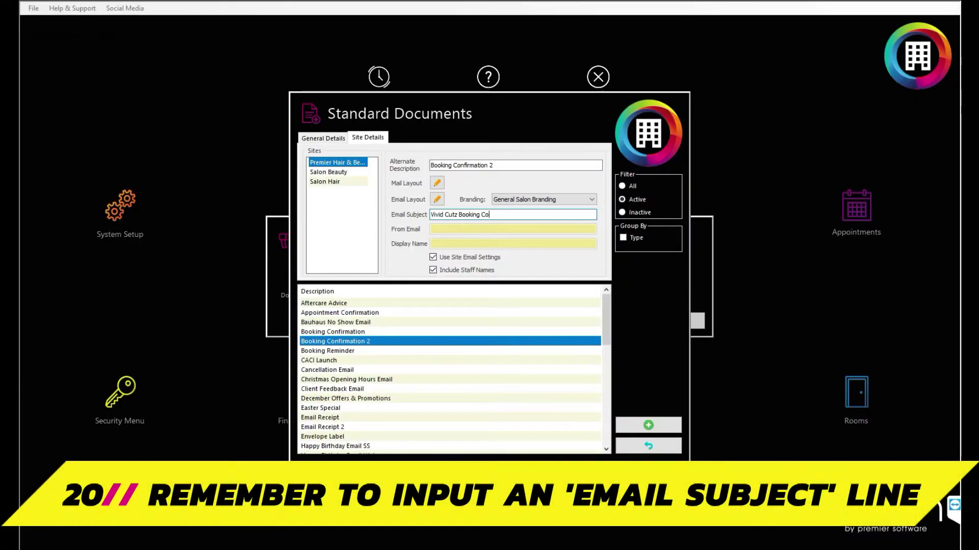
text(nfirmation)
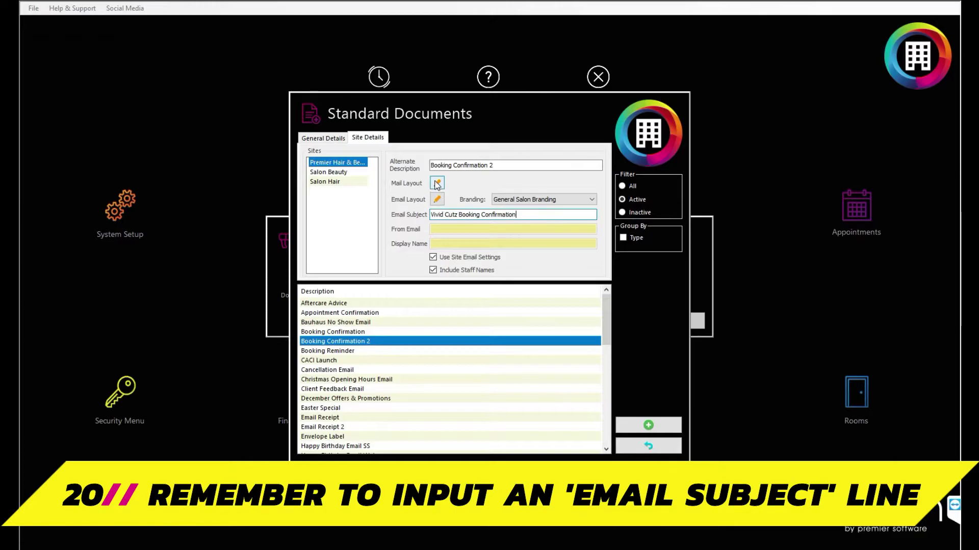
click(436, 200)
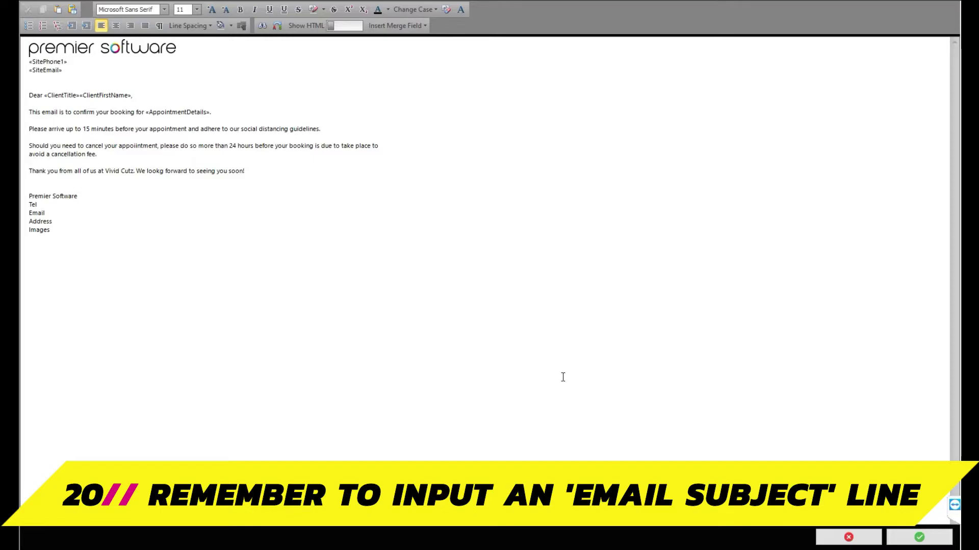
click(847, 537)
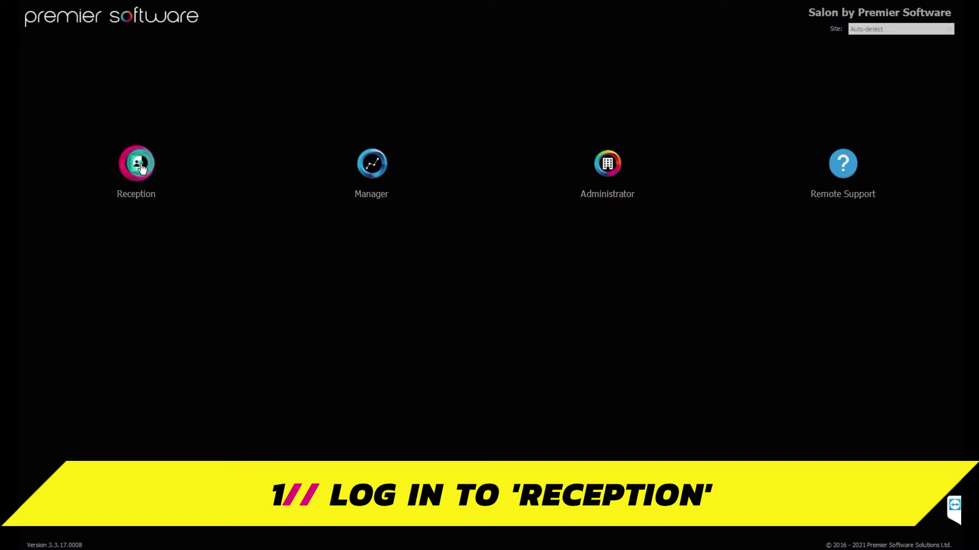
- In Reception, check a booked client's email address and contact history, then return to the appointments
click(141, 163)
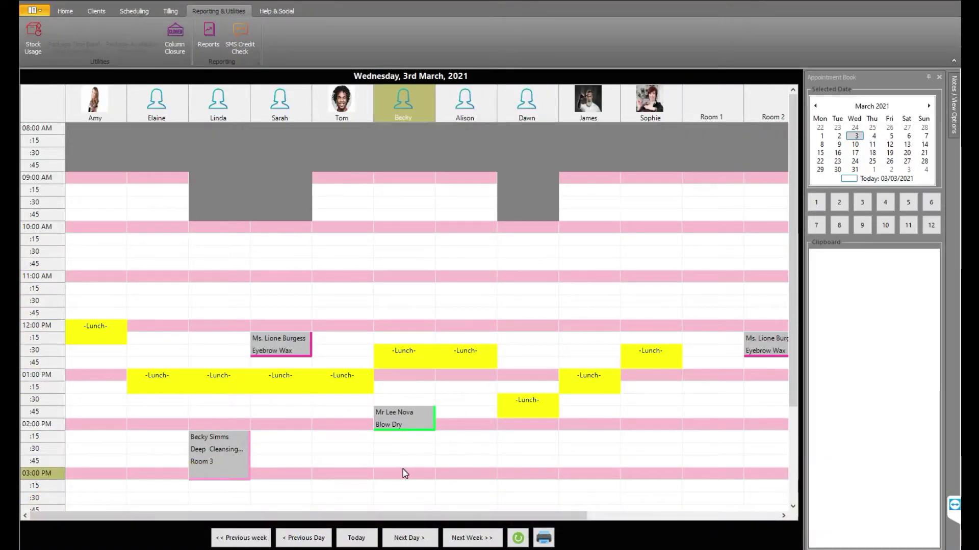
double_click(279, 355)
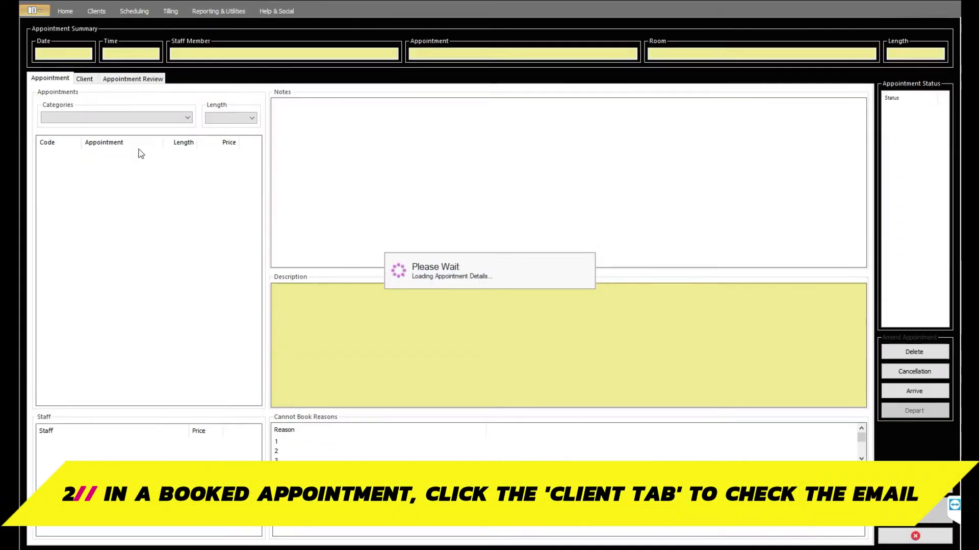
click(84, 79)
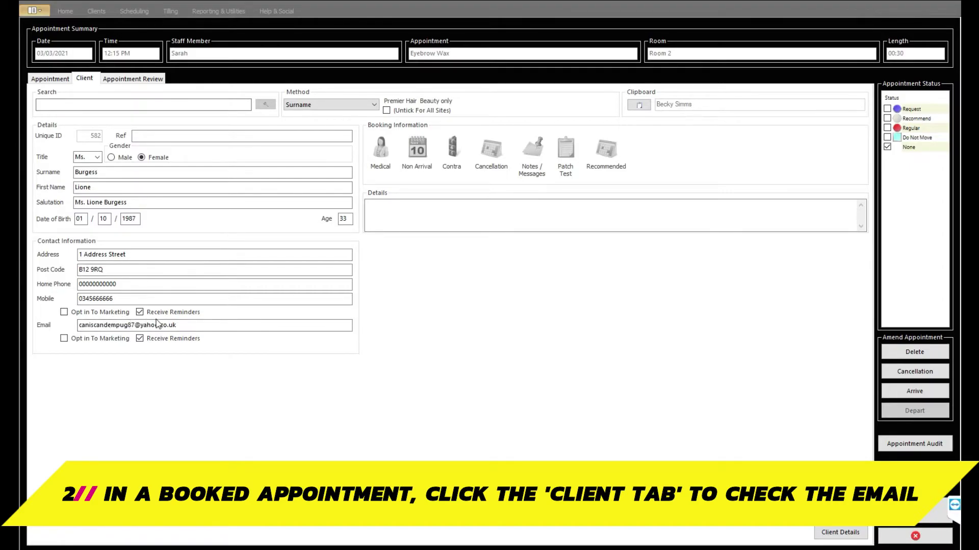
click(176, 323)
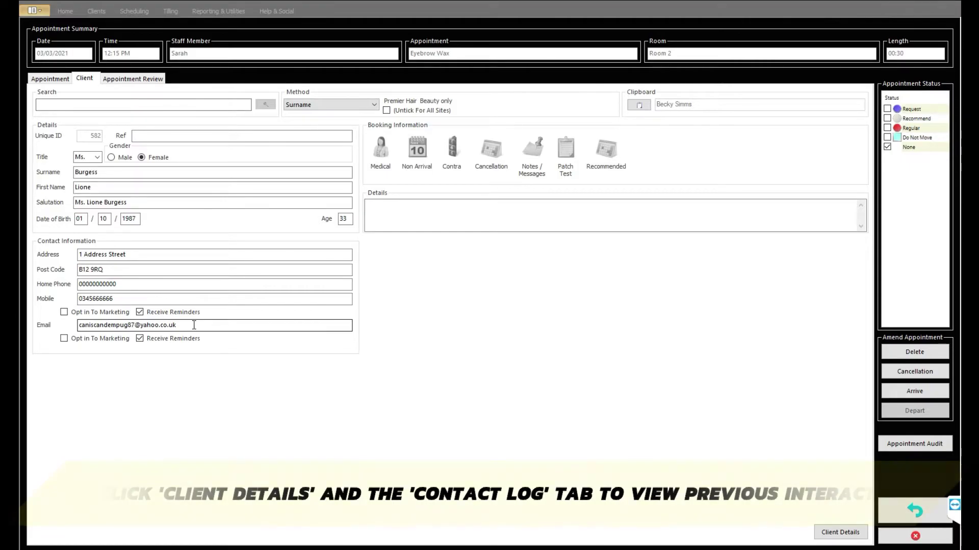
click(831, 533)
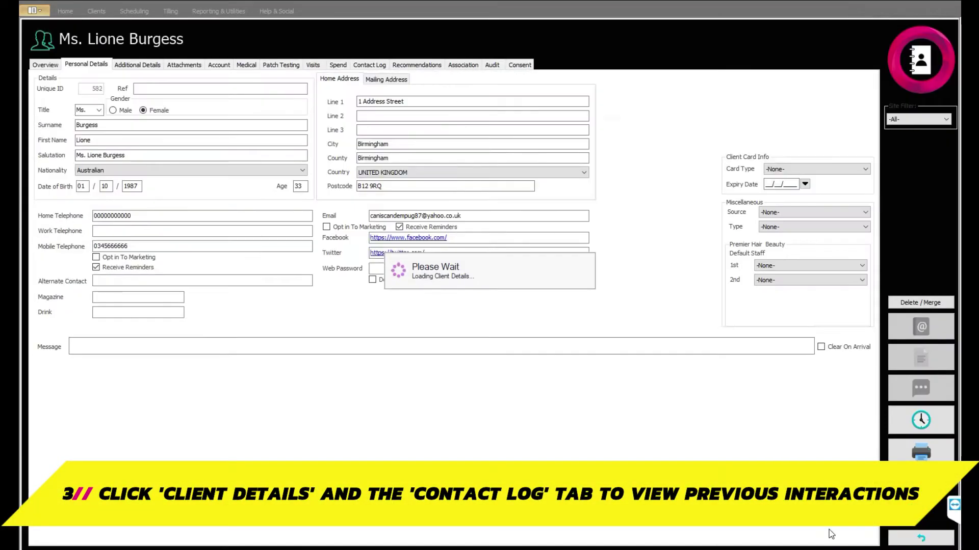
click(371, 66)
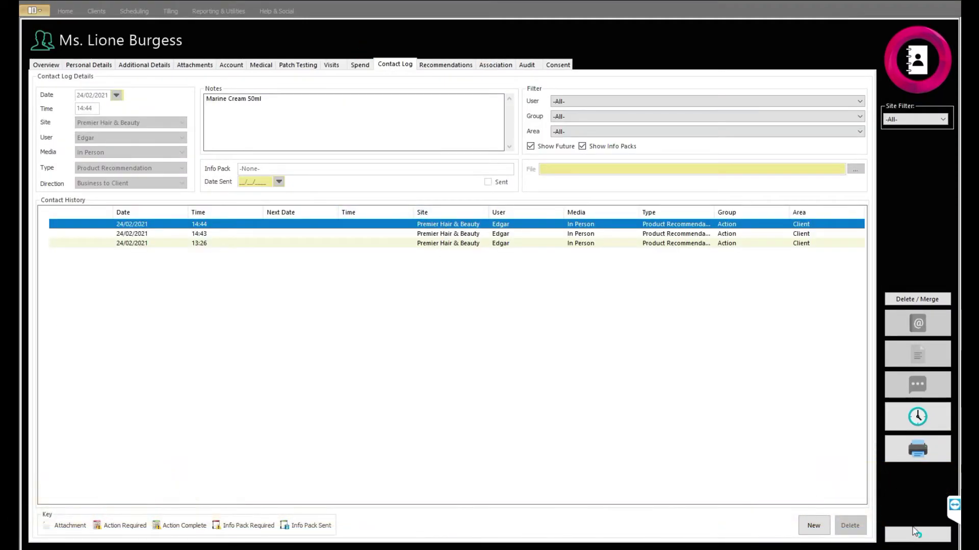
click(912, 534)
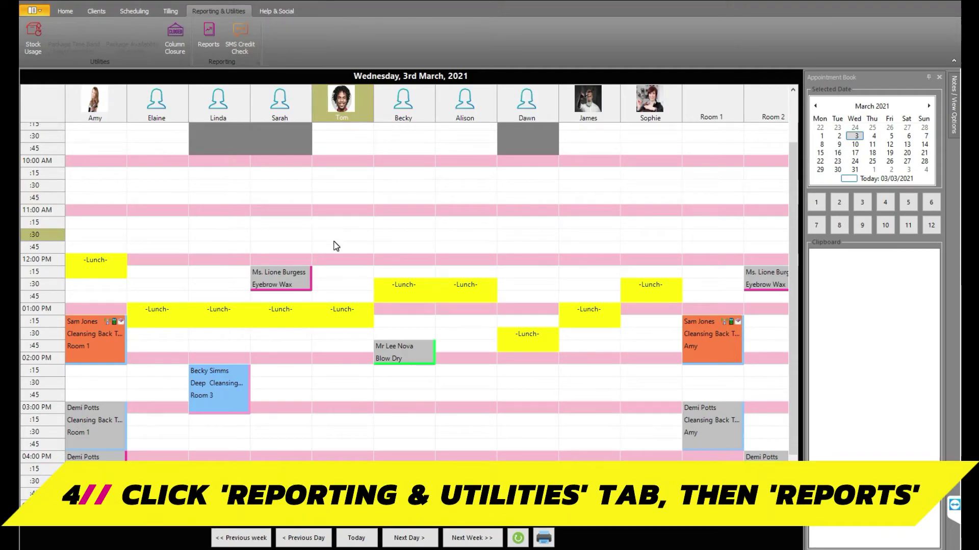
- Email the Appointment Confirmation report for 03/03/2021, listing its two recipients
click(208, 40)
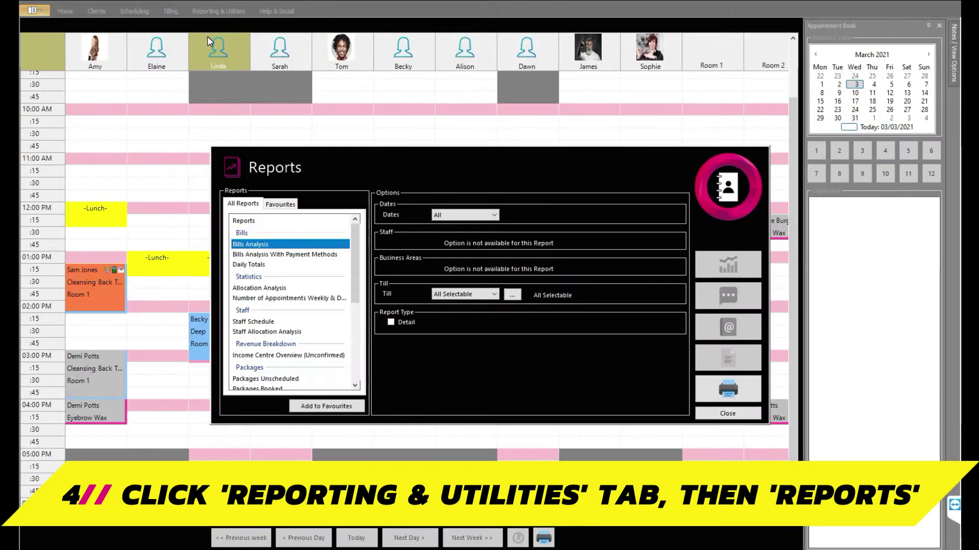
scroll(306, 303, down, 5)
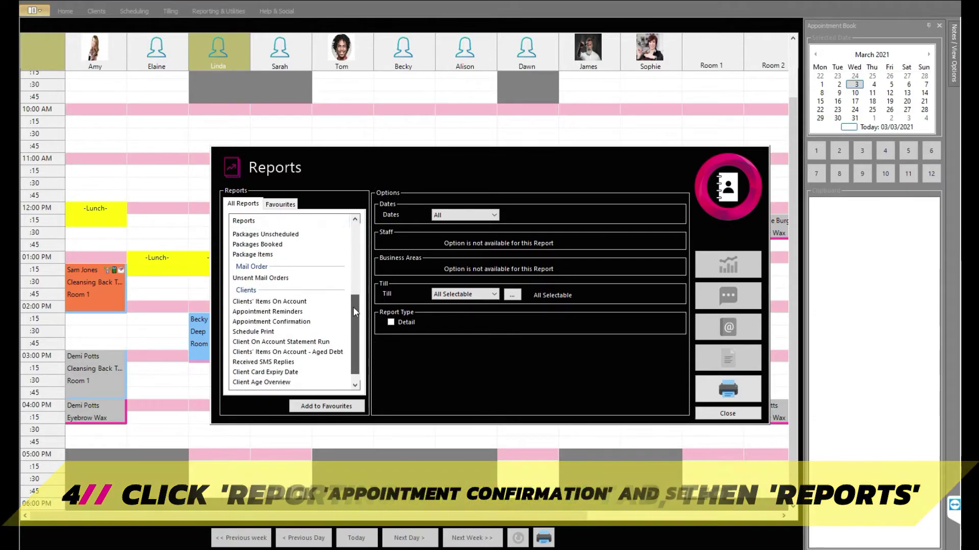
click(282, 322)
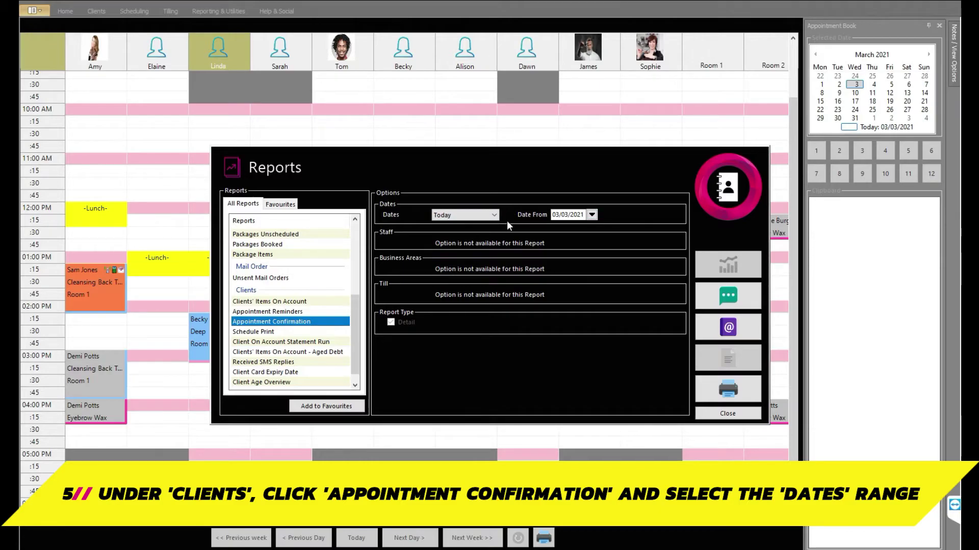
click(727, 326)
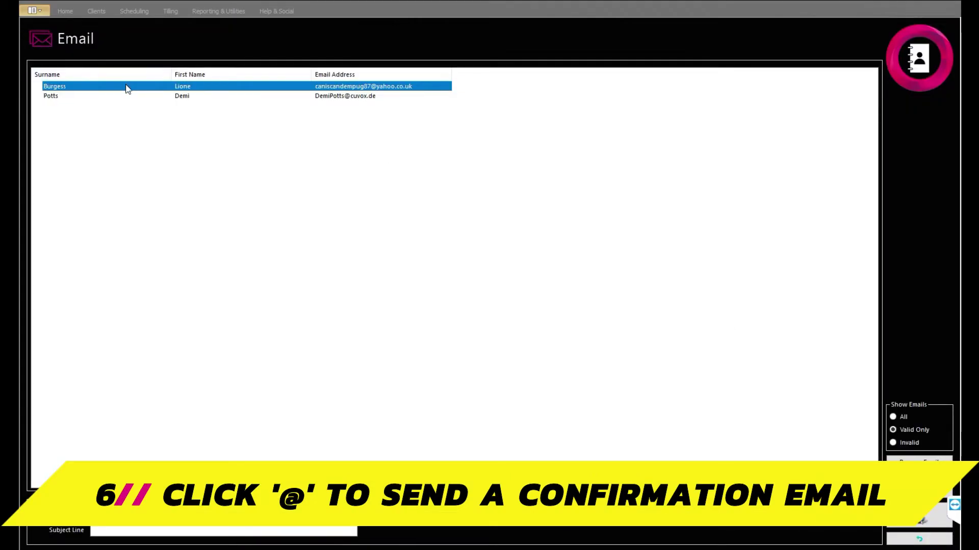
- Show only valid addresses, choose the Booking Confirmation 2 document, and send the emails
click(892, 430)
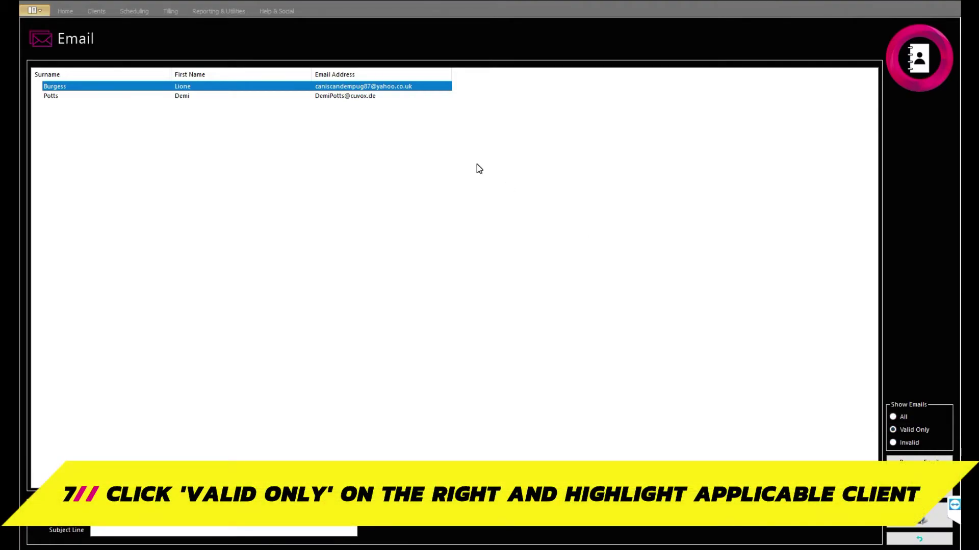
click(153, 91)
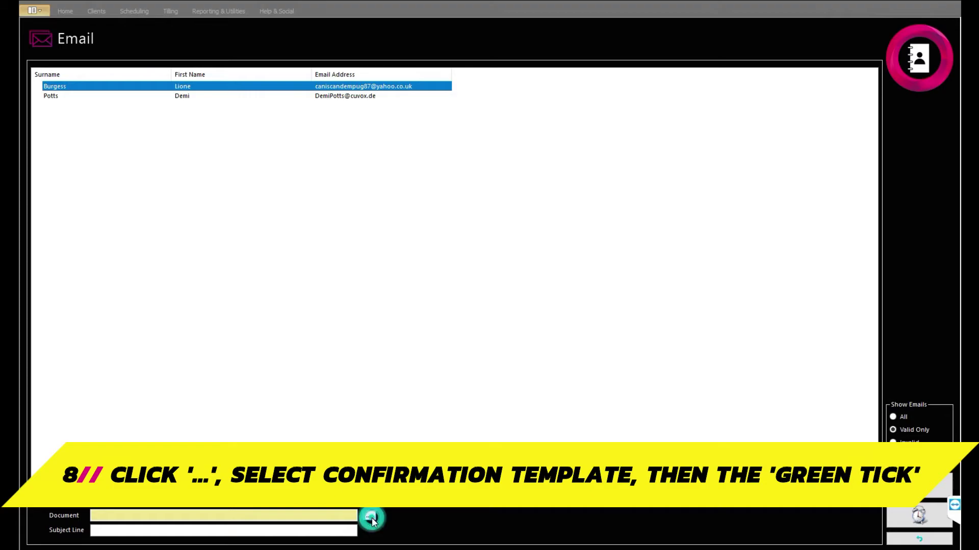
click(369, 516)
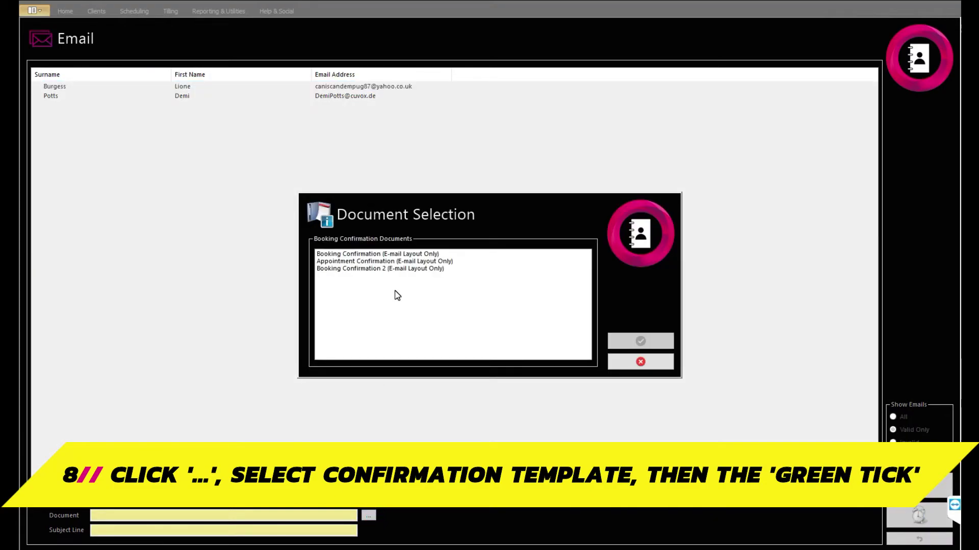
click(391, 262)
click(393, 268)
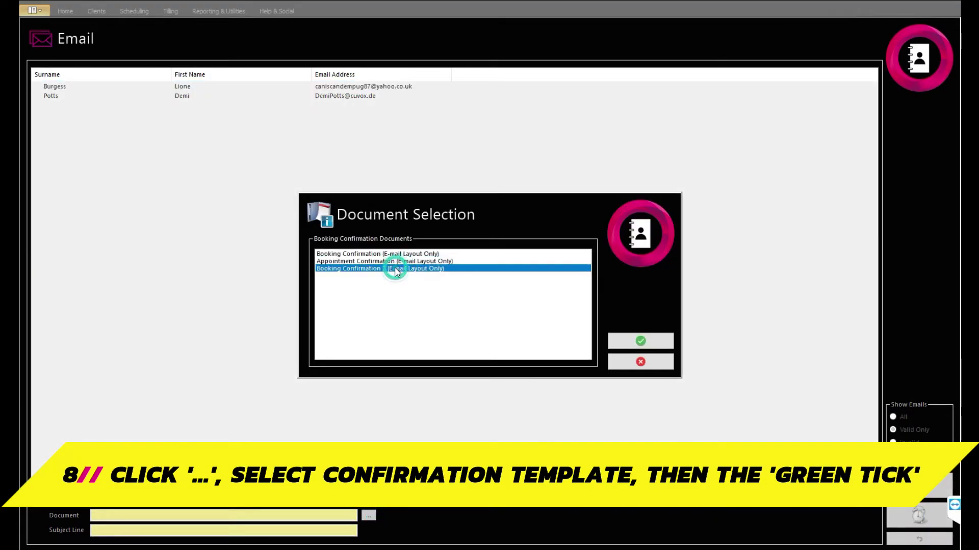
click(630, 345)
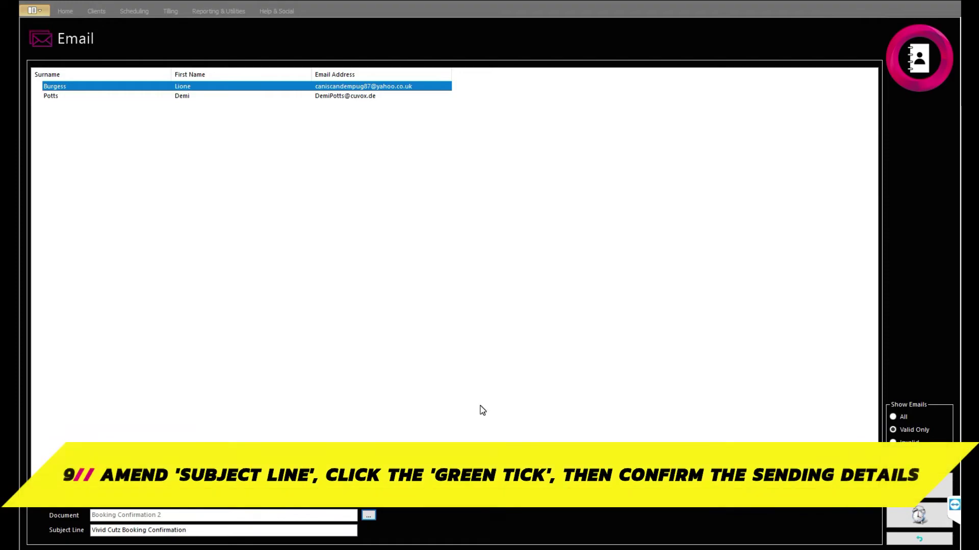
click(938, 485)
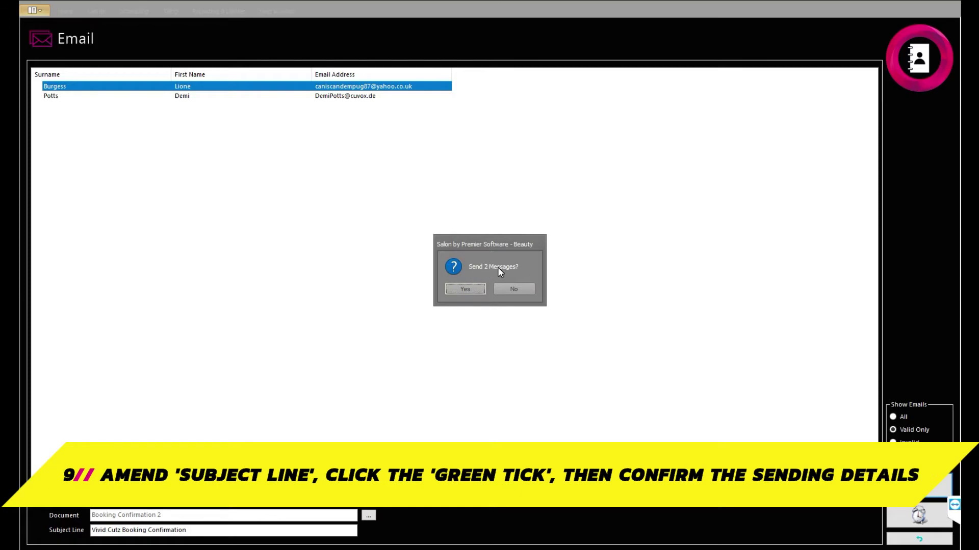
- Confirm sending the 2 messages and log the contact note 'Confirmation emails sent.'
click(464, 289)
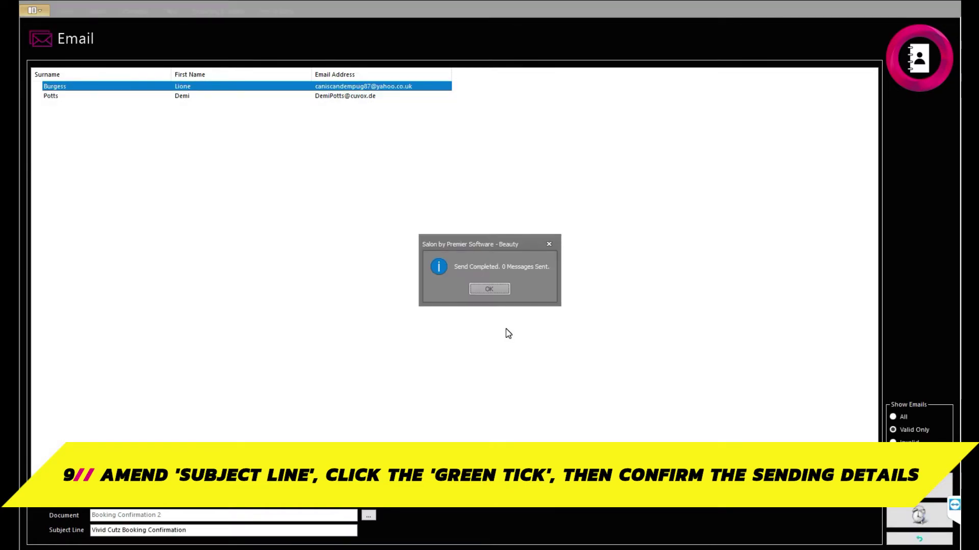
click(491, 287)
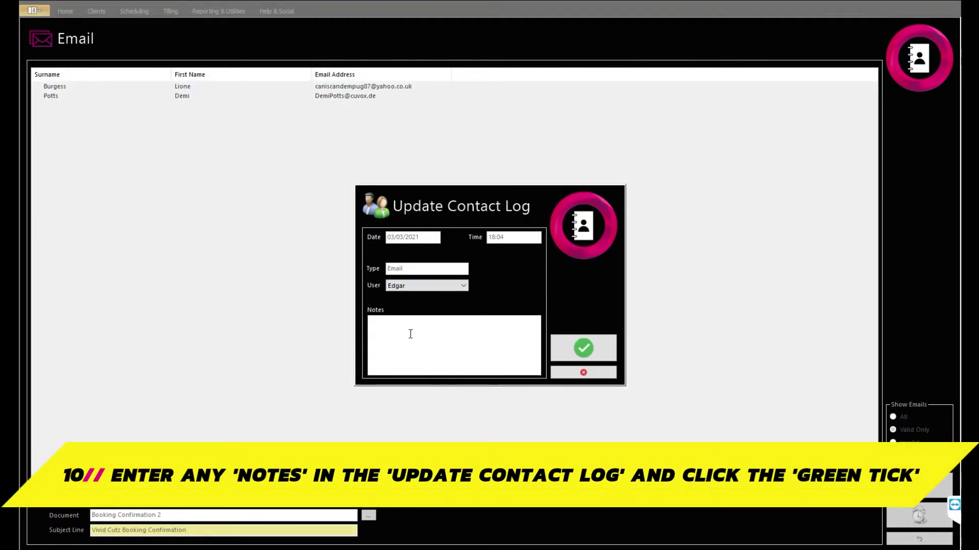
click(409, 334)
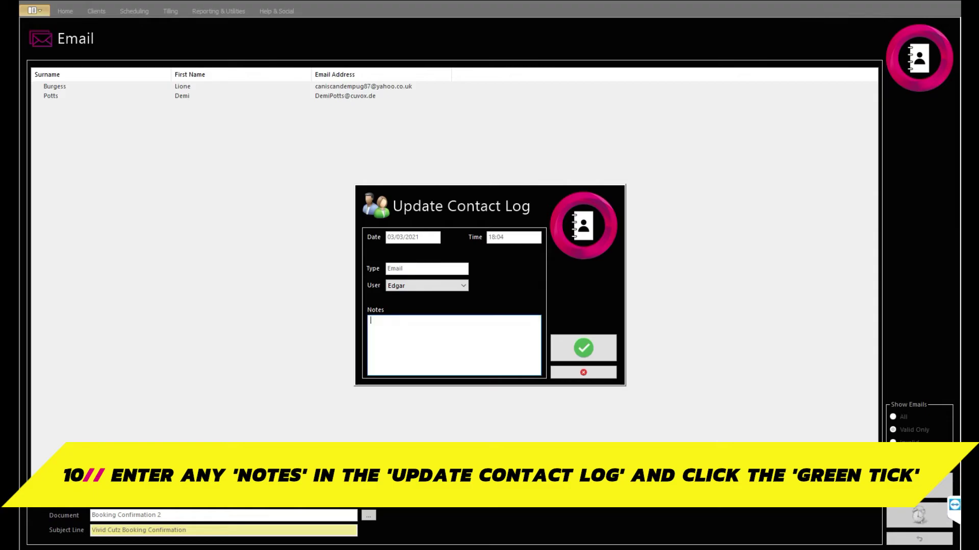
click(581, 353)
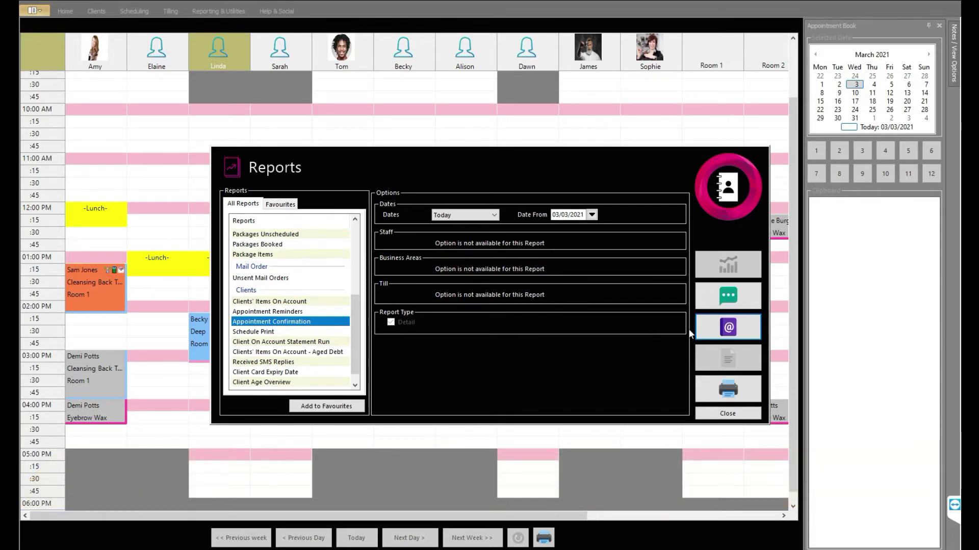
- Schedule the confirmation emails as job 'Confirmation 2', running every 1 hour from 09:00
click(715, 327)
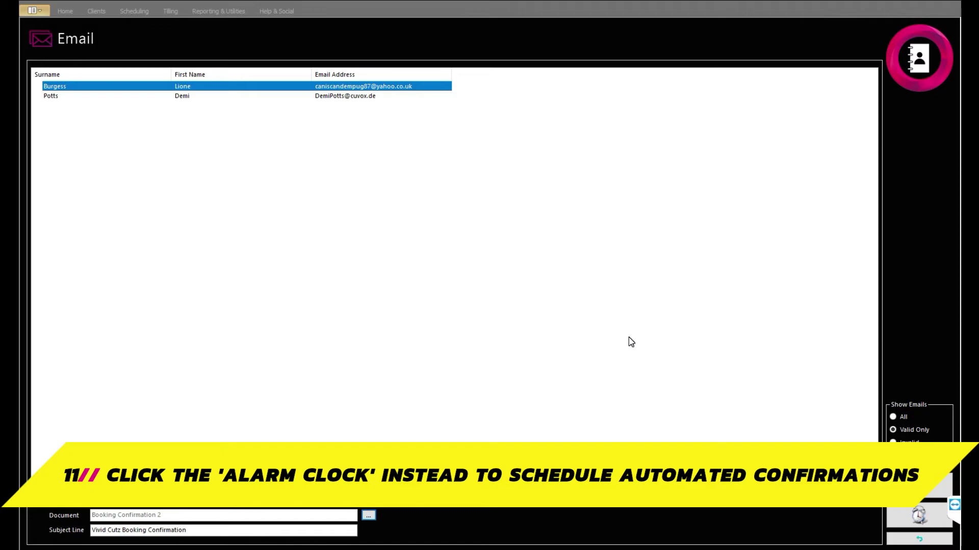
click(902, 511)
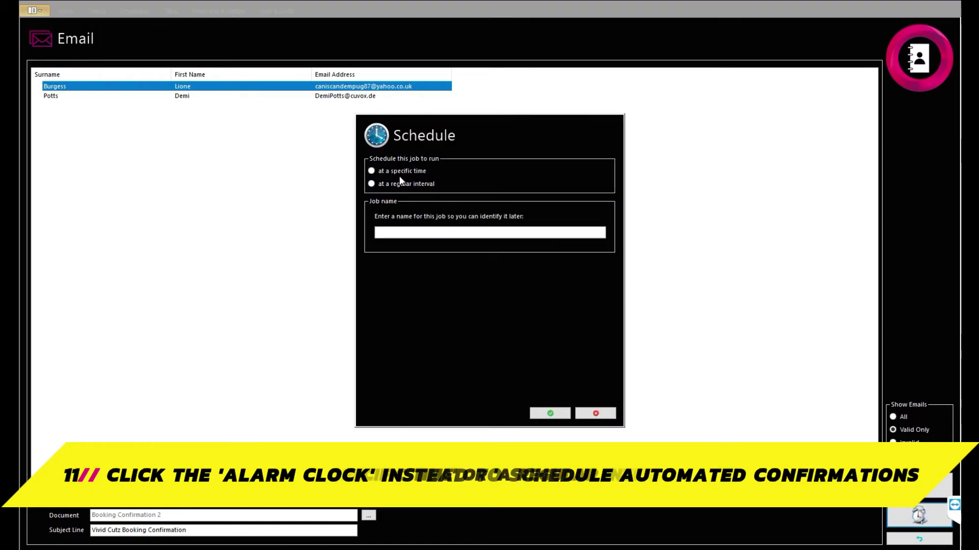
click(371, 184)
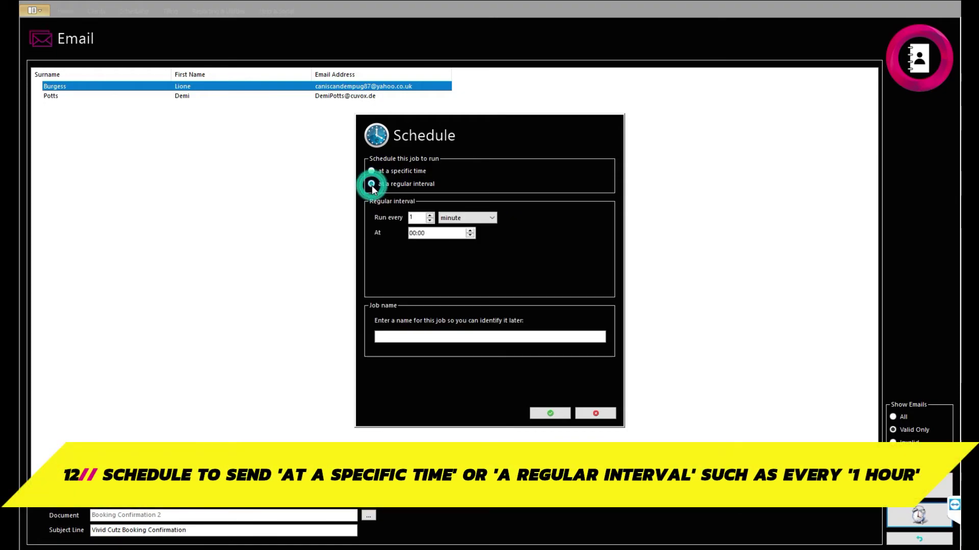
click(466, 217)
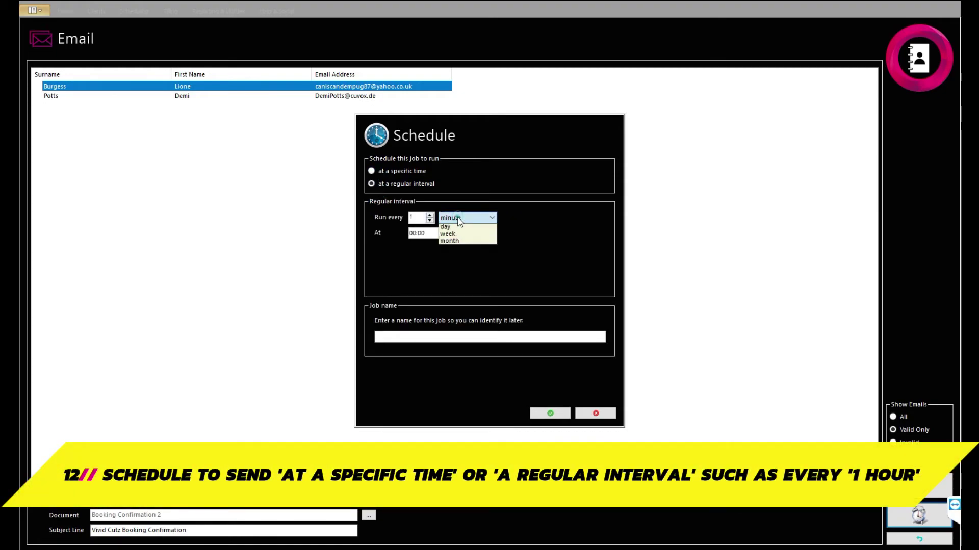
click(458, 233)
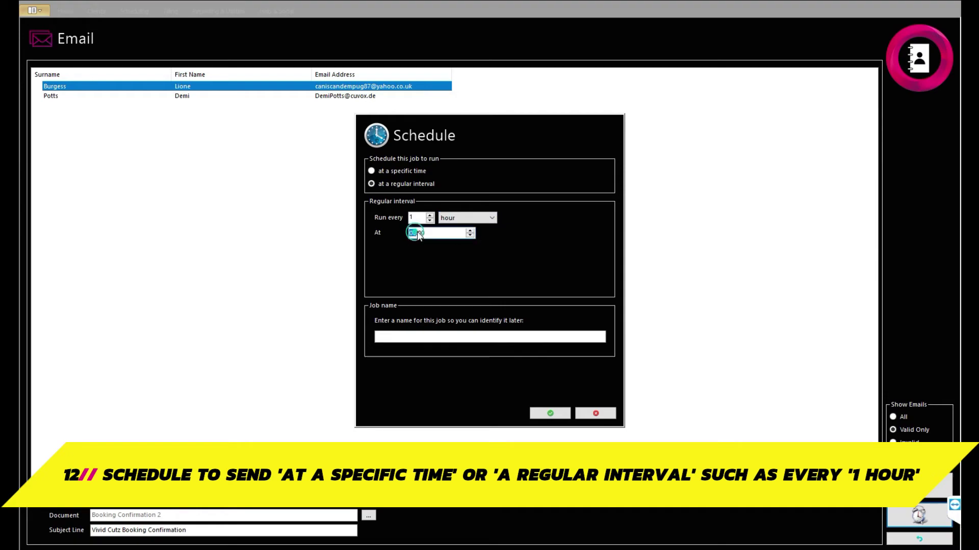
click(418, 233)
click(423, 336)
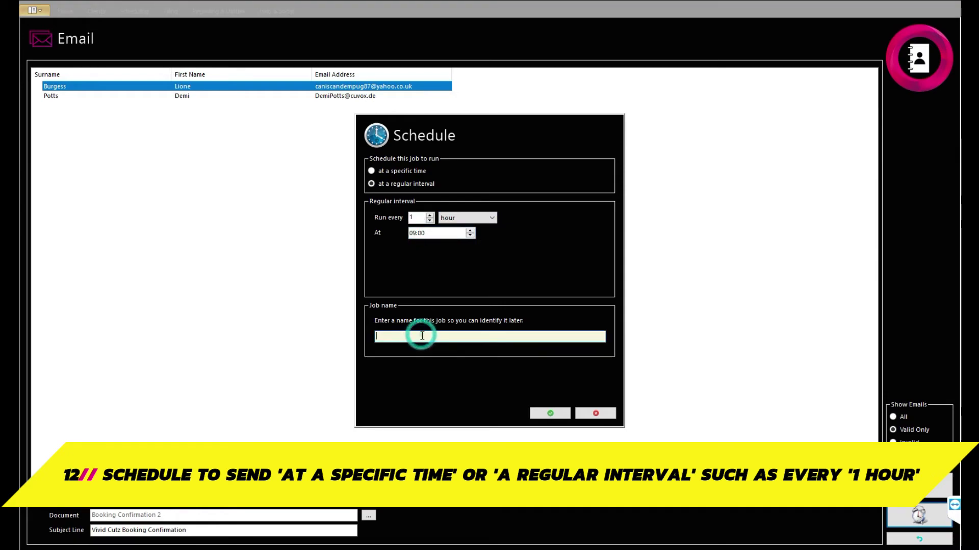
text(Confirmation 2)
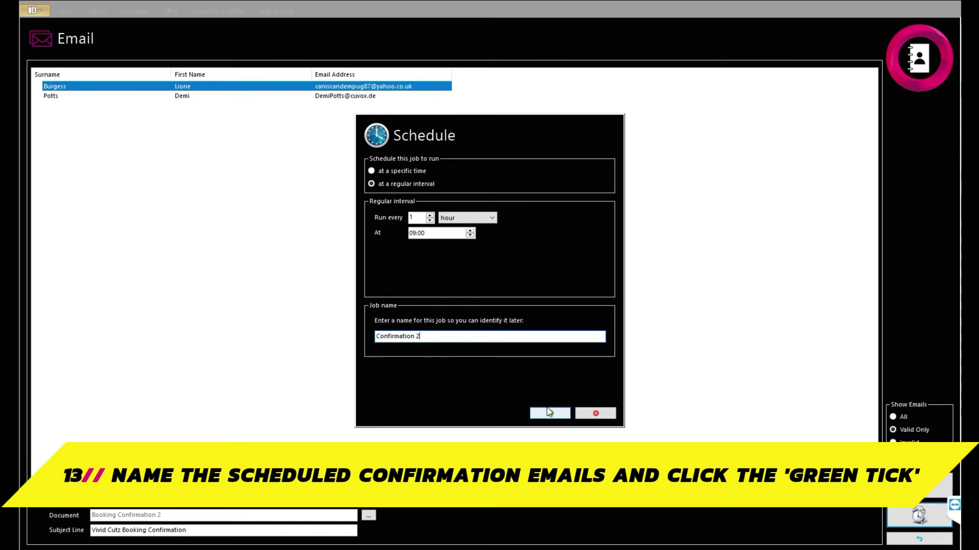
click(548, 412)
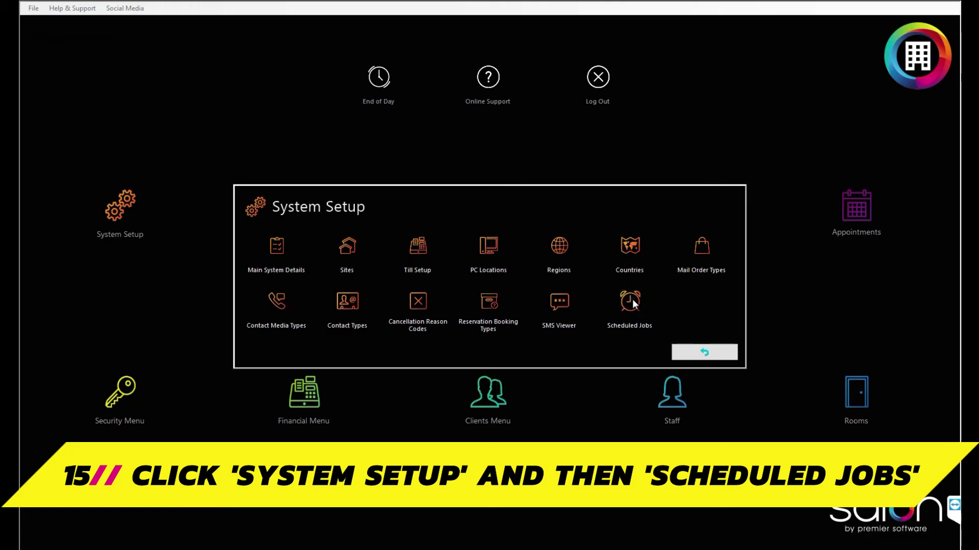
- In the Scheduled Jobs list, check job 7's Enable/Disable/Delete options, then close them unchanged
click(326, 236)
right_click(328, 238)
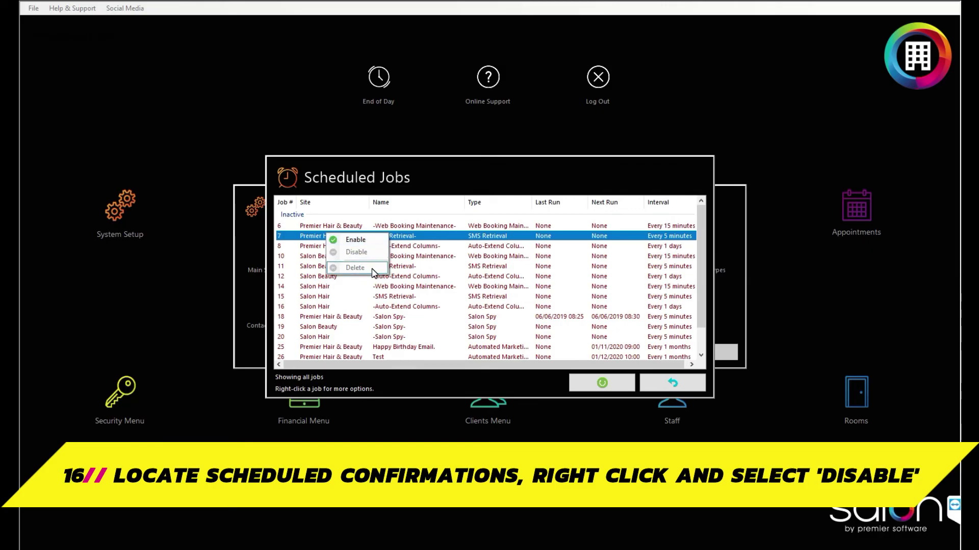
click(678, 258)
drag(702, 258, 703, 308)
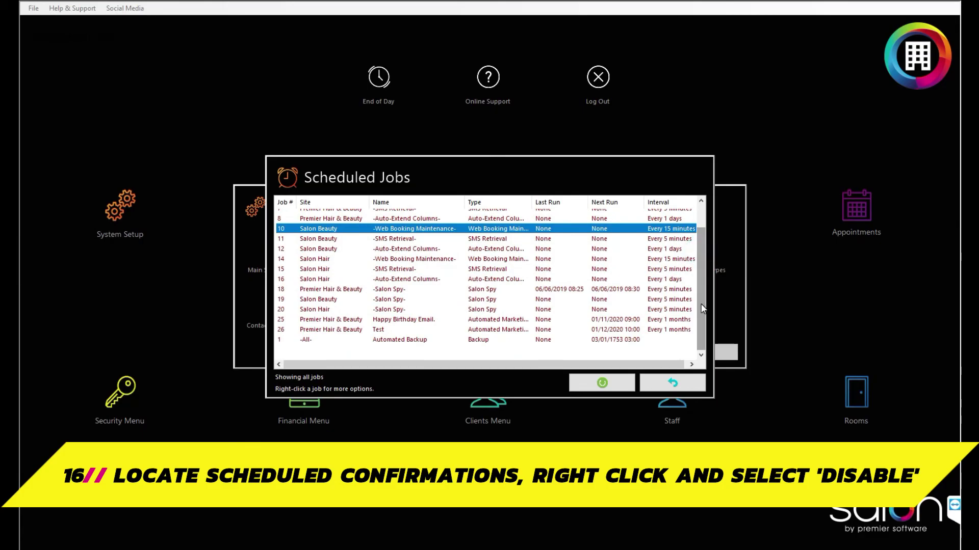